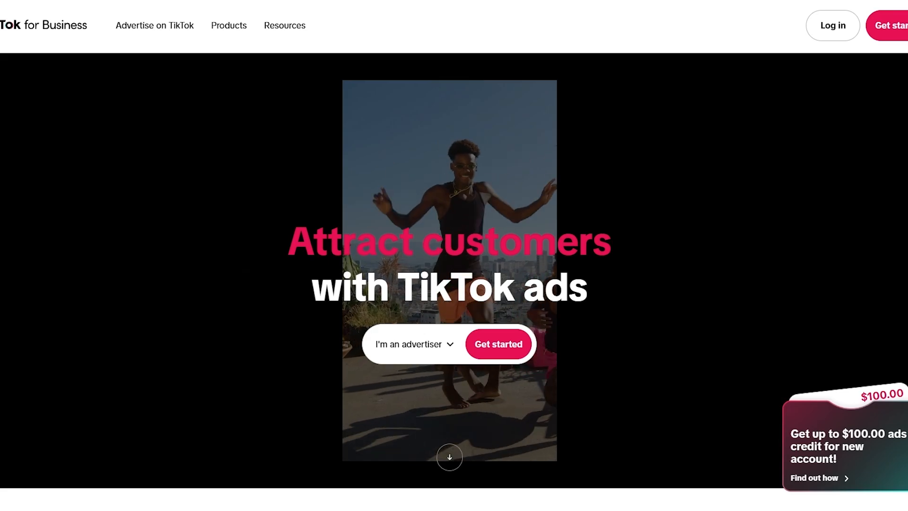
# Step: Choose the "I'm an advertiser" role on the TikTok for Business homepage and get started
pyautogui.scroll(-5, 305, 118)
pyautogui.scroll(-11, 353, 182)
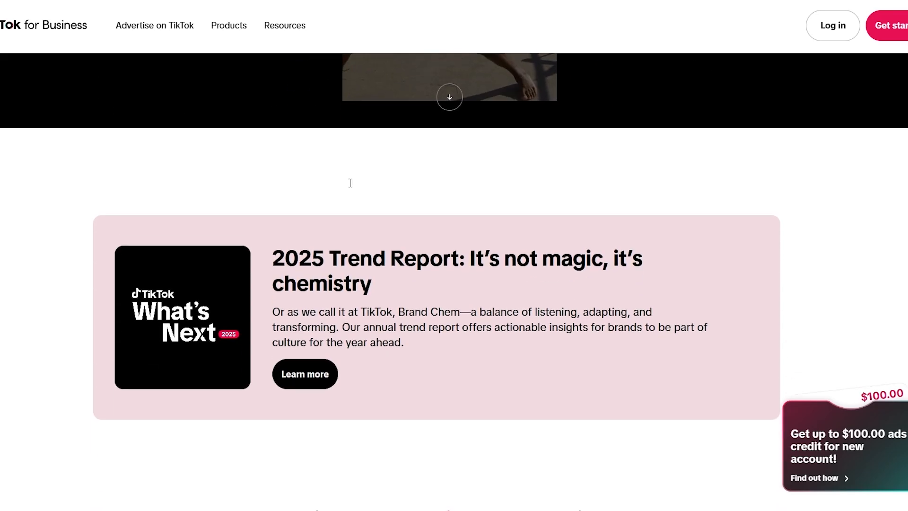
pyautogui.scroll(-3, 354, 182)
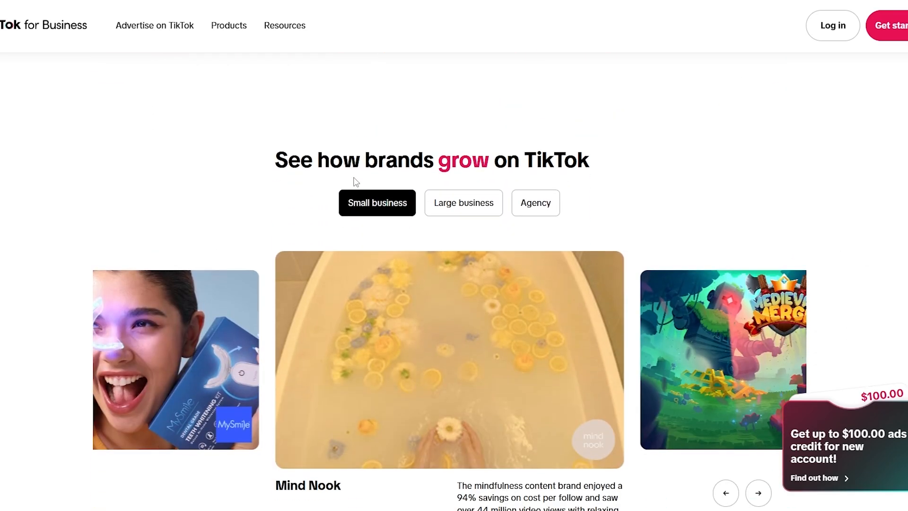
pyautogui.scroll(15, 354, 182)
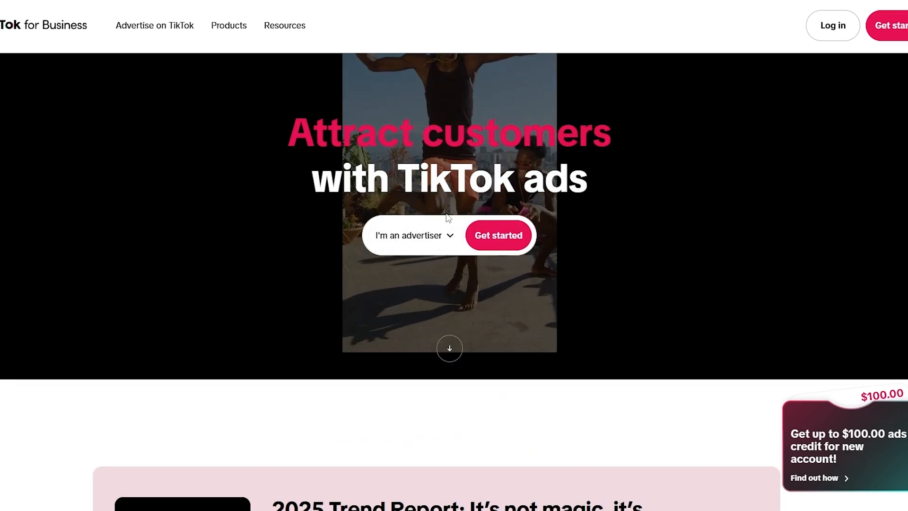
pyautogui.click(424, 235)
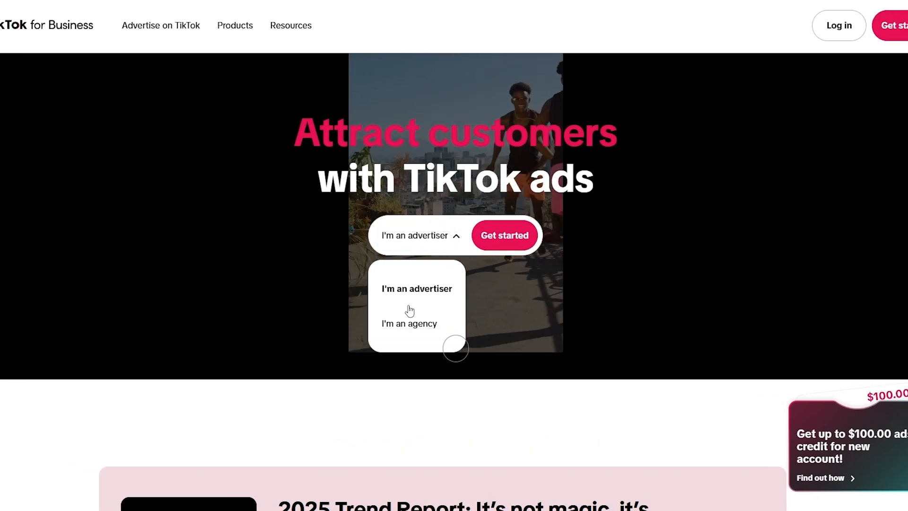
pyautogui.click(420, 285)
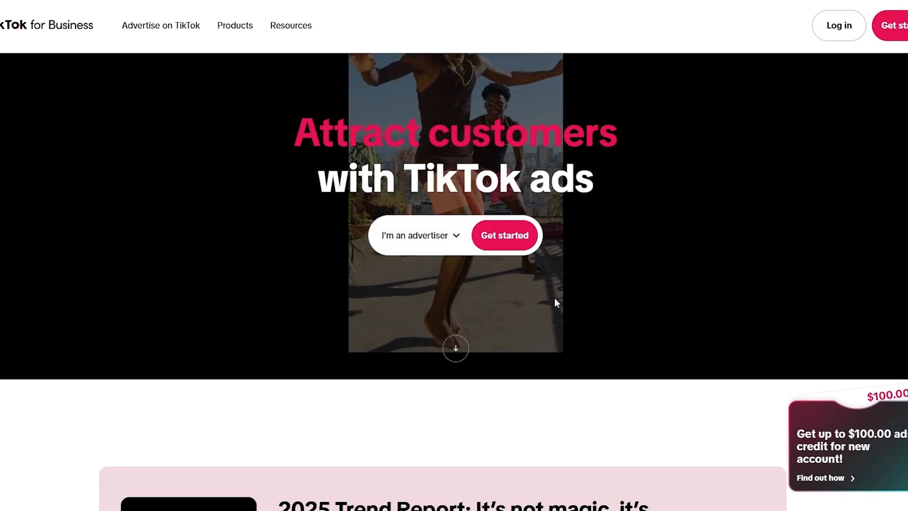
pyautogui.scroll(-5, 553, 300)
pyautogui.scroll(5, 566, 314)
pyautogui.click(490, 236)
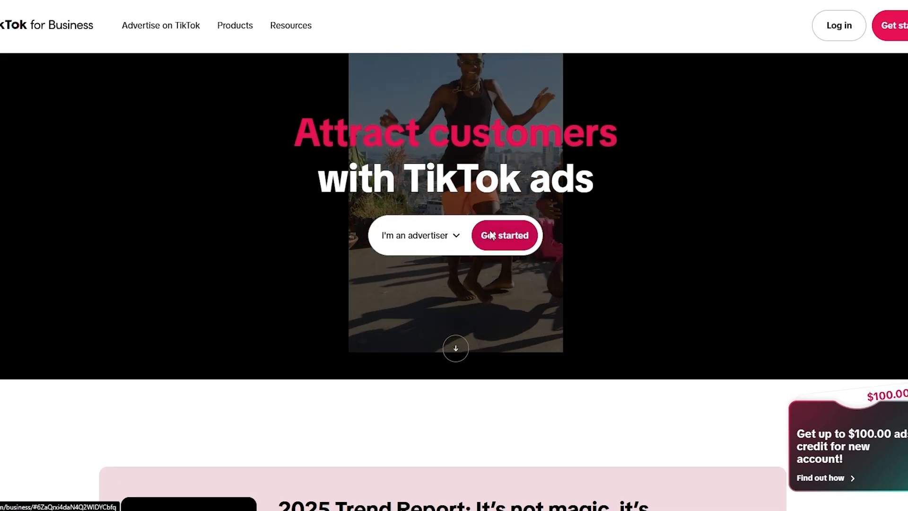
# Step: Look through the homepage sections and the account sign-up form with its email and password fields
pyautogui.scroll(-15, 382, 305)
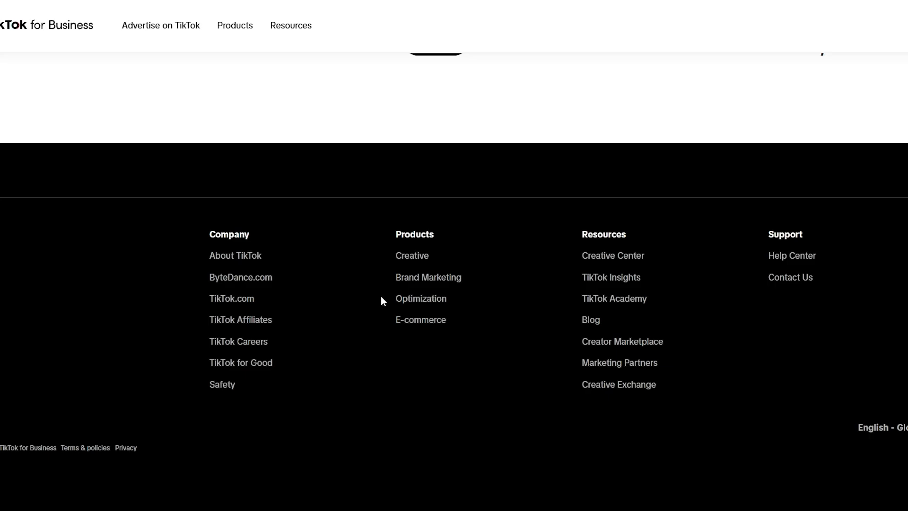
pyautogui.scroll(18, 382, 303)
pyautogui.scroll(16, 385, 313)
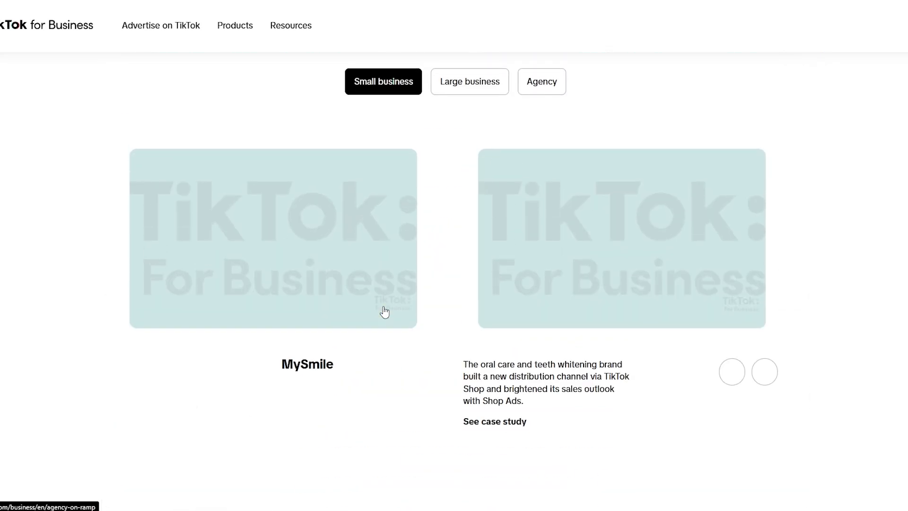
pyautogui.scroll(-20, 385, 312)
pyautogui.scroll(4, 383, 314)
pyautogui.scroll(-5, 382, 320)
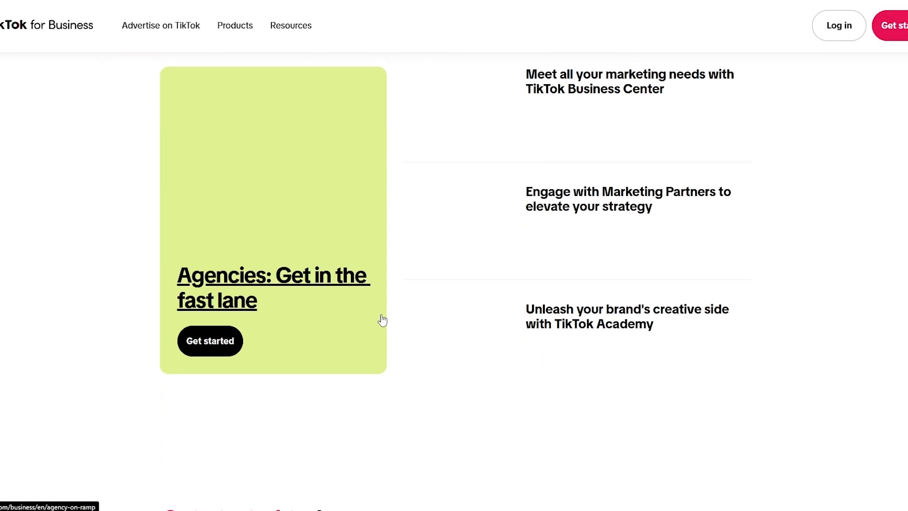
pyautogui.click(382, 318)
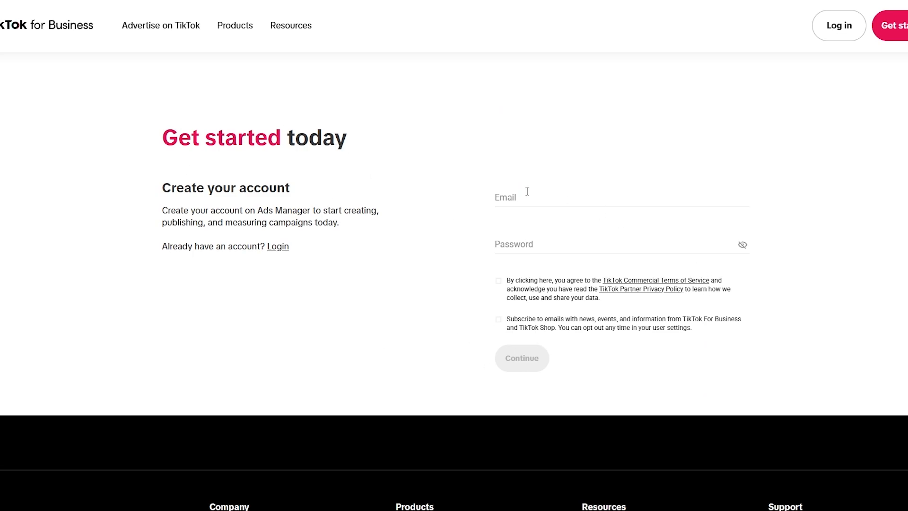
pyautogui.click(520, 245)
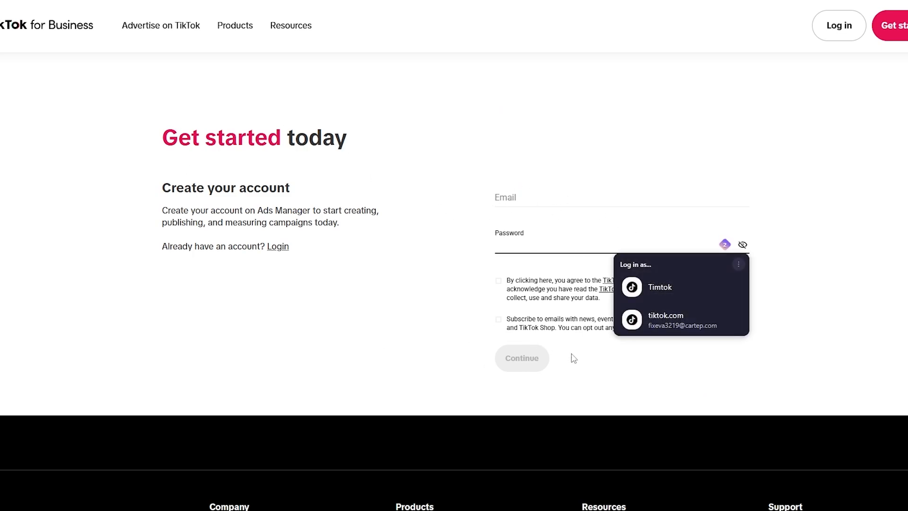
pyautogui.click(656, 379)
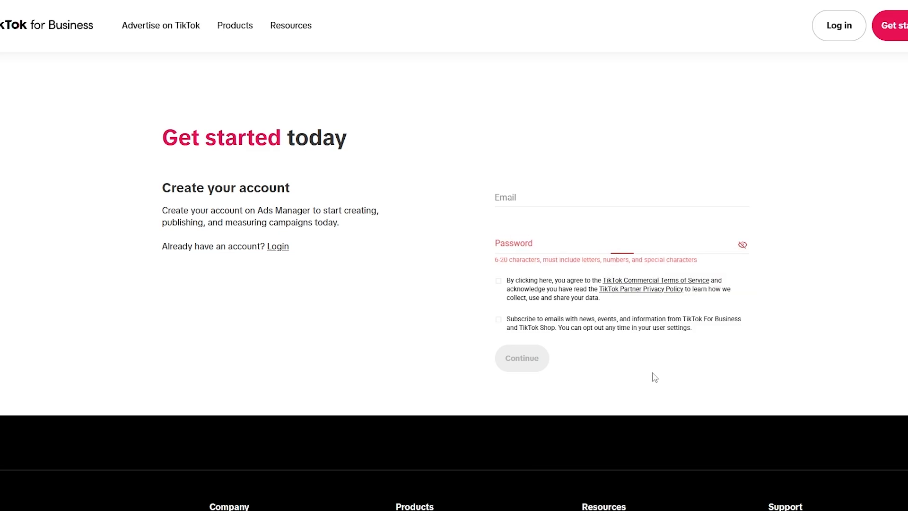
pyautogui.click(518, 199)
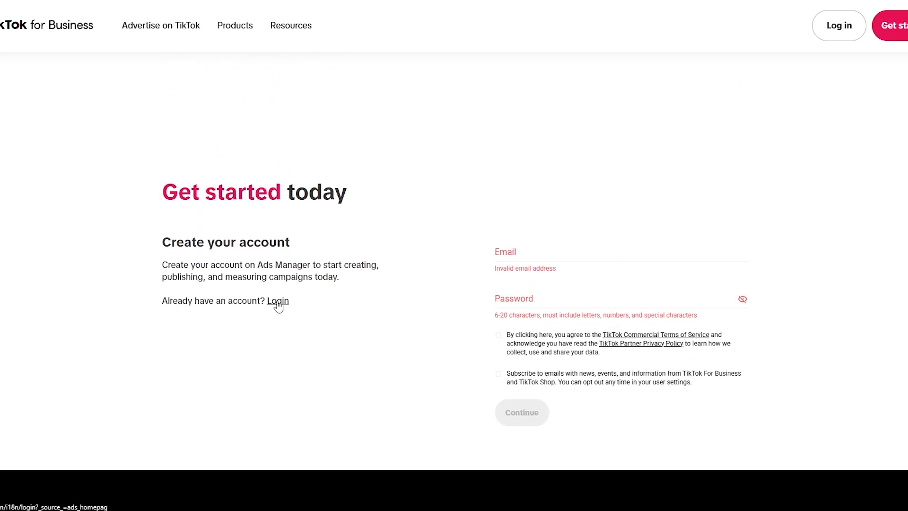
# Step: Log in to the existing account with TikTok and open the Ads Manager dashboard
pyautogui.click(278, 300)
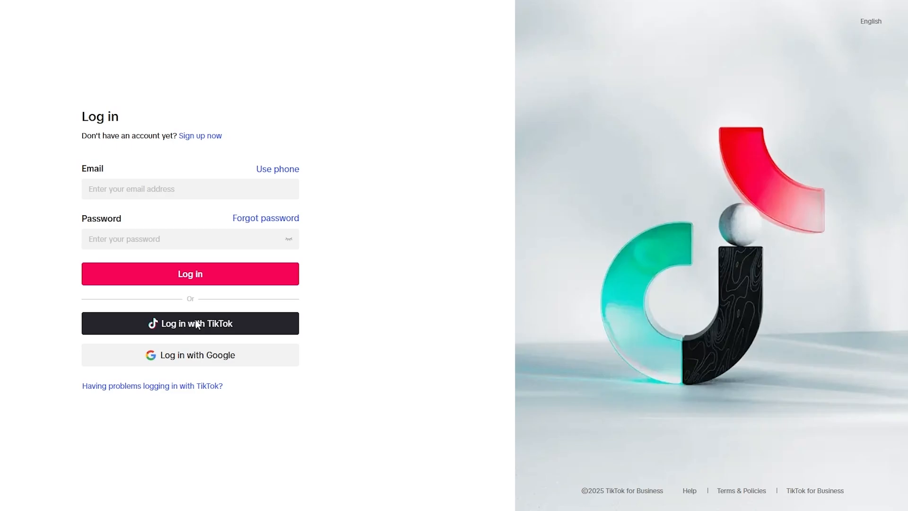
pyautogui.click(196, 324)
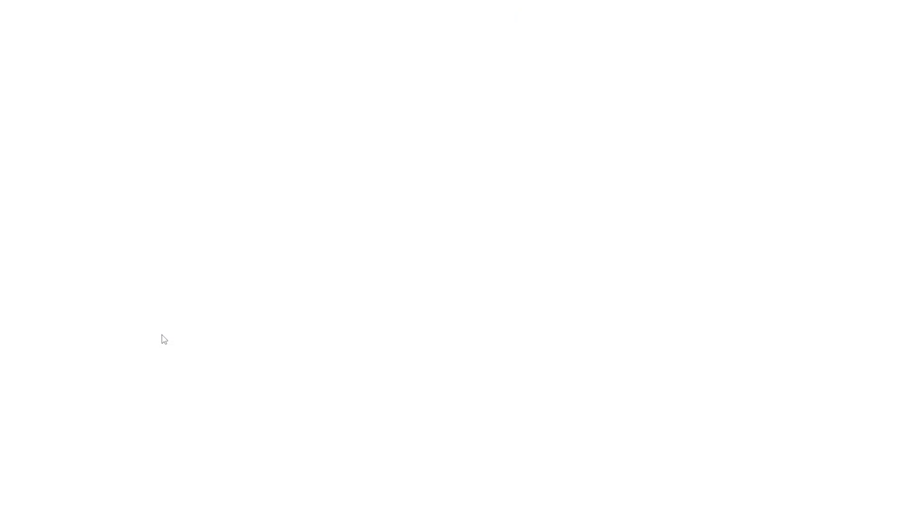
pyautogui.click(492, 396)
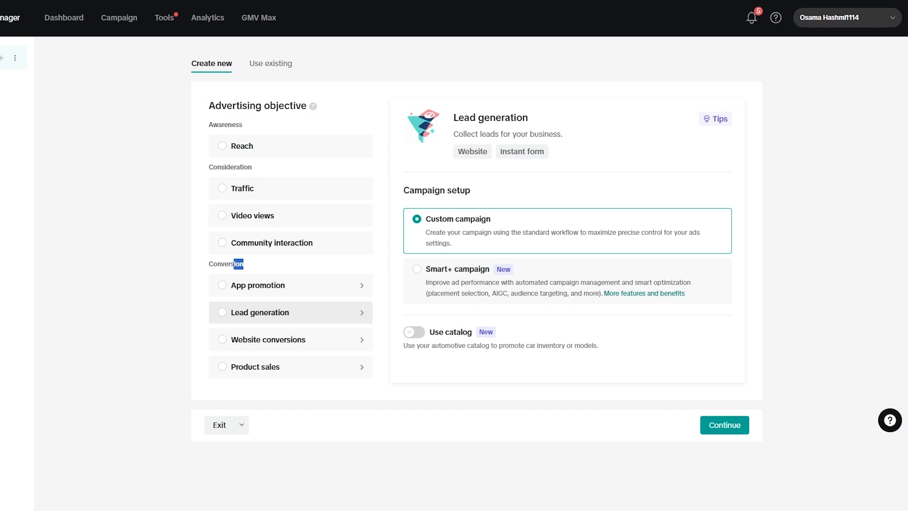
pyautogui.click(48, 25)
pyautogui.click(457, 298)
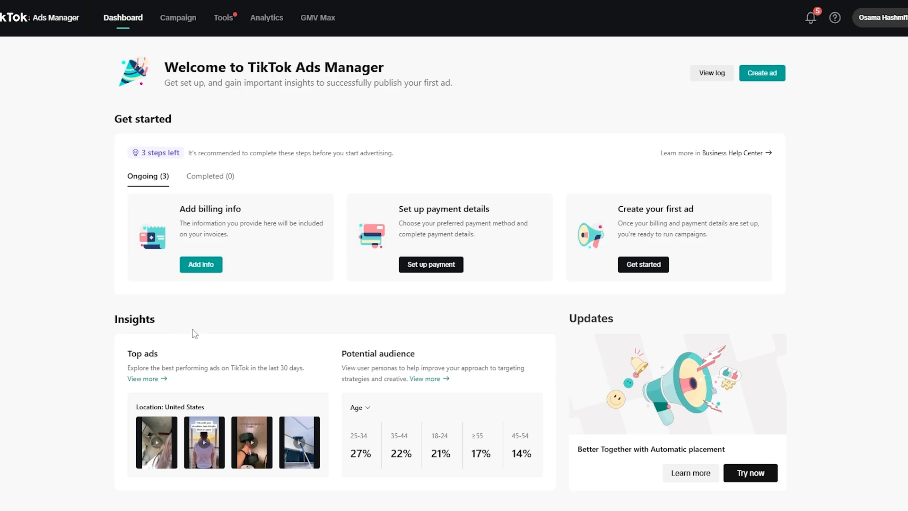
# Step: Examine the dashboard's potential audience by age, the top ads location and the Get started cards for billing, payment and first ad
pyautogui.scroll(-1, 275, 312)
pyautogui.moveTo(347, 340); pyautogui.dragTo(419, 341)
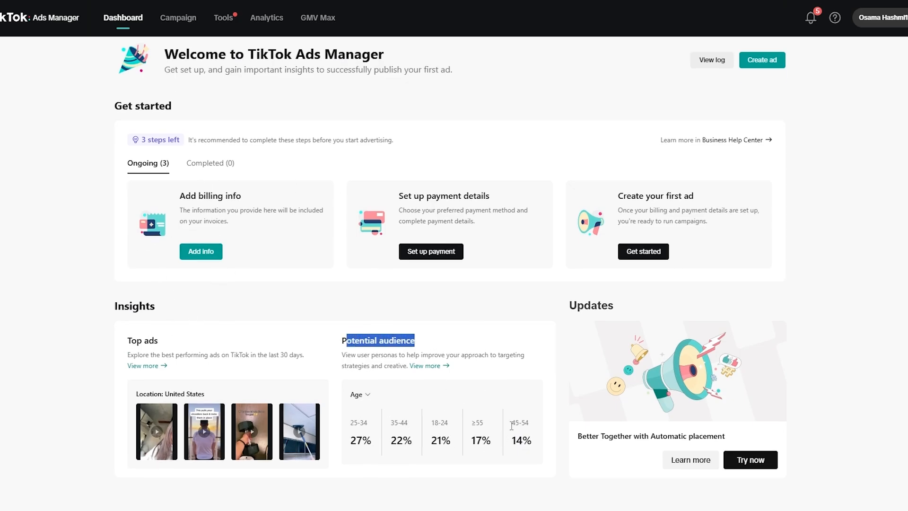
pyautogui.moveTo(350, 424); pyautogui.dragTo(384, 427)
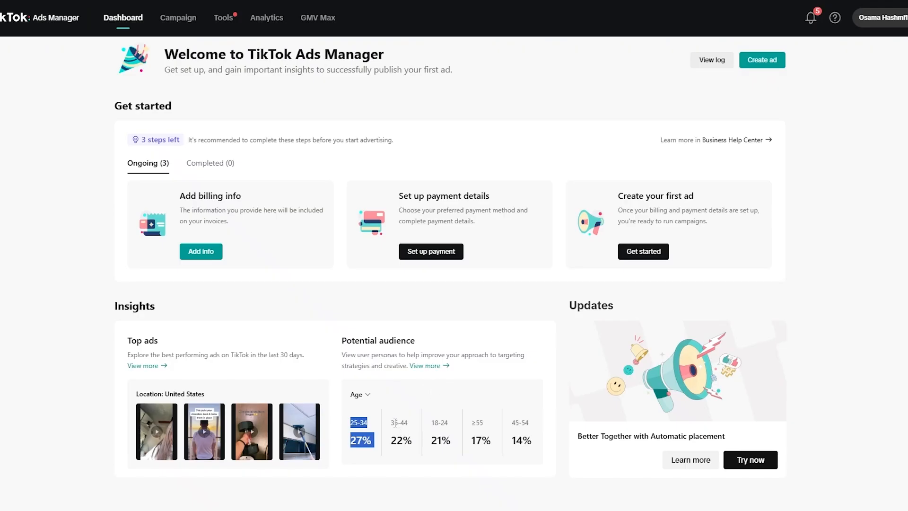
pyautogui.moveTo(395, 422); pyautogui.dragTo(428, 431)
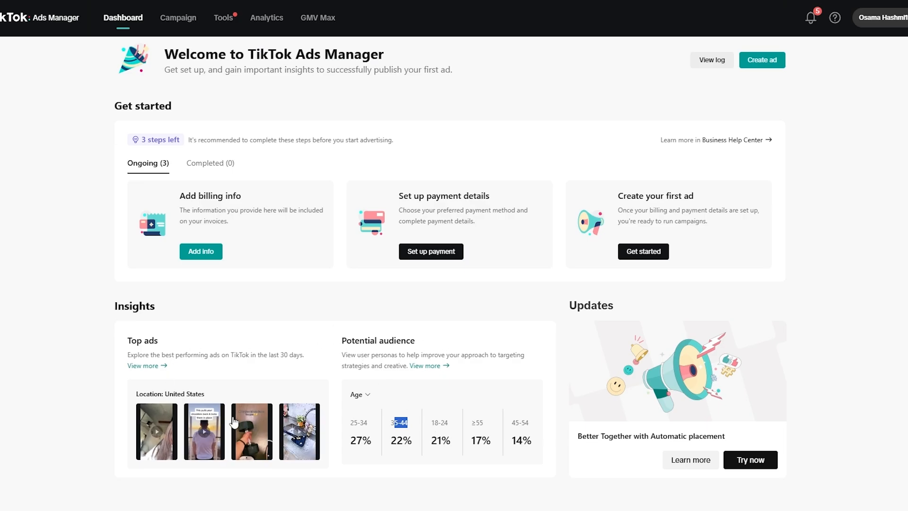
pyautogui.moveTo(155, 398); pyautogui.dragTo(210, 398)
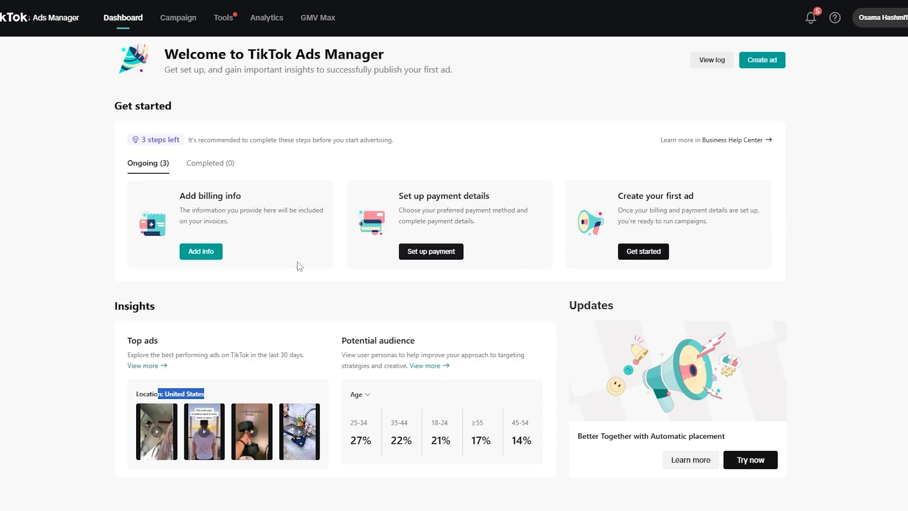
pyautogui.moveTo(195, 202); pyautogui.dragTo(235, 208)
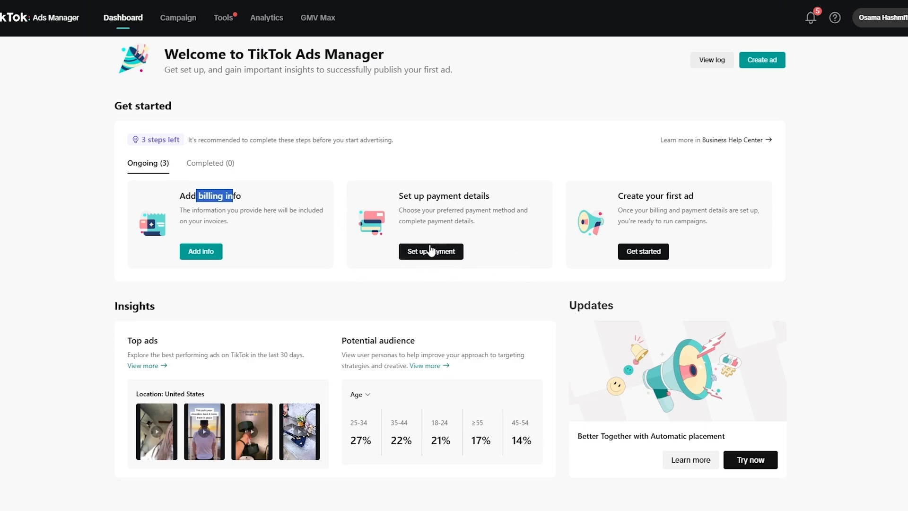
pyautogui.moveTo(622, 197); pyautogui.dragTo(716, 196)
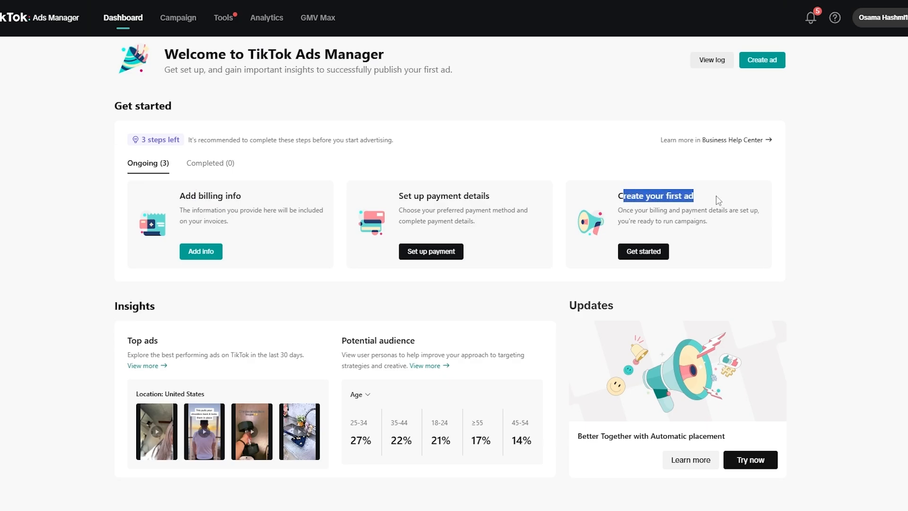
pyautogui.scroll(1, 430, 127)
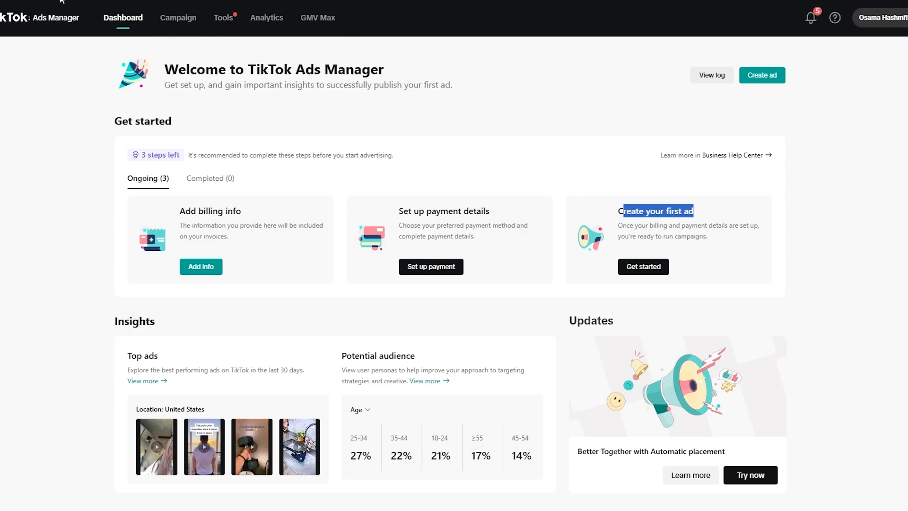
# Step: Start a new ad from the dashboard and select Video views as its advertising objective
pyautogui.moveTo(264, 28)
pyautogui.moveTo(224, 20)
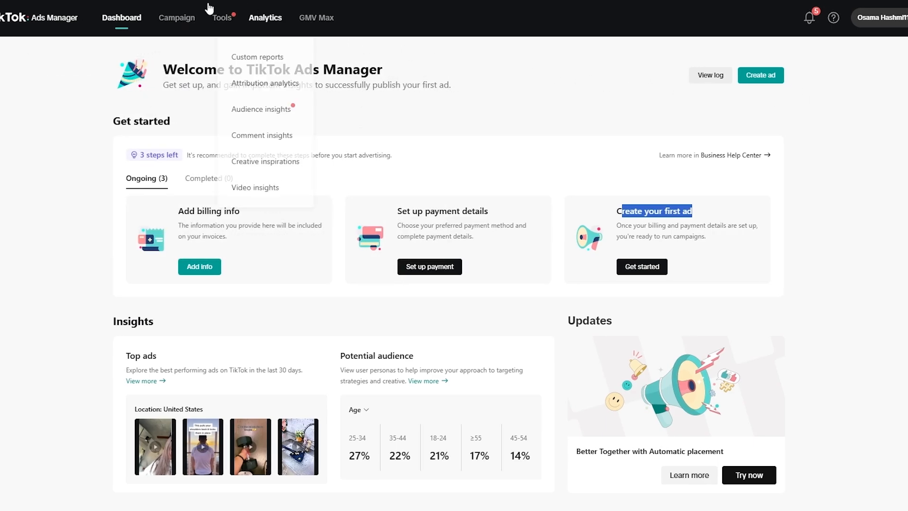
pyautogui.click(171, 17)
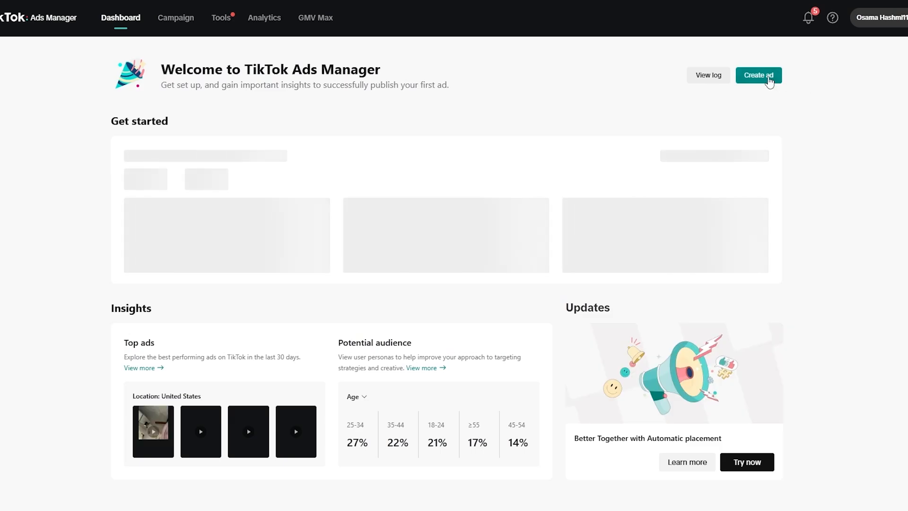
pyautogui.click(769, 77)
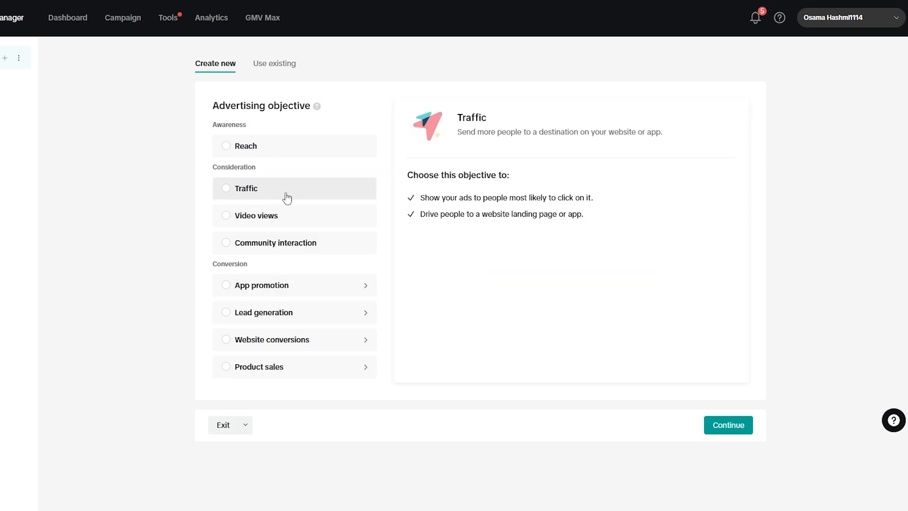
pyautogui.click(267, 223)
# Step: Rename the campaign as "Video views - 2025/02/22"
pyautogui.scroll(-3, 497, 255)
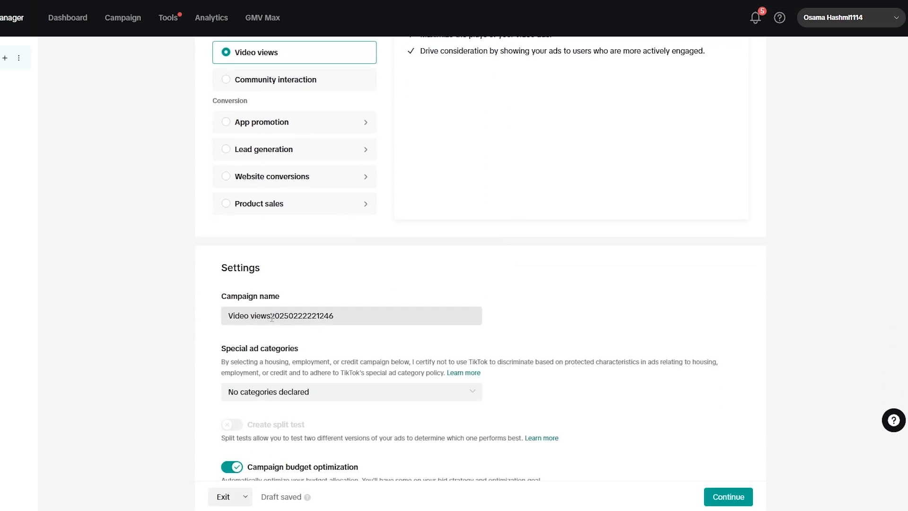
pyautogui.moveTo(272, 317); pyautogui.dragTo(303, 330)
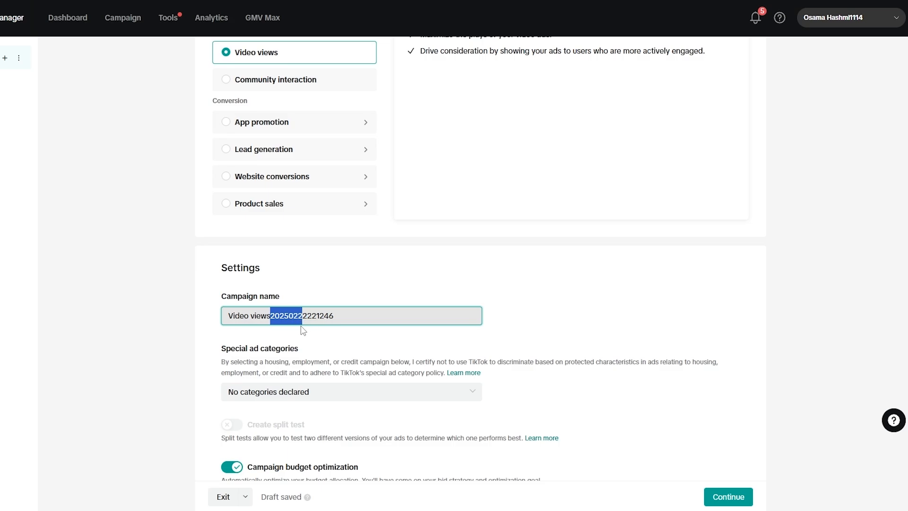
pyautogui.click(292, 320)
pyautogui.write('/')
pyautogui.click(301, 320)
pyautogui.write('/02')
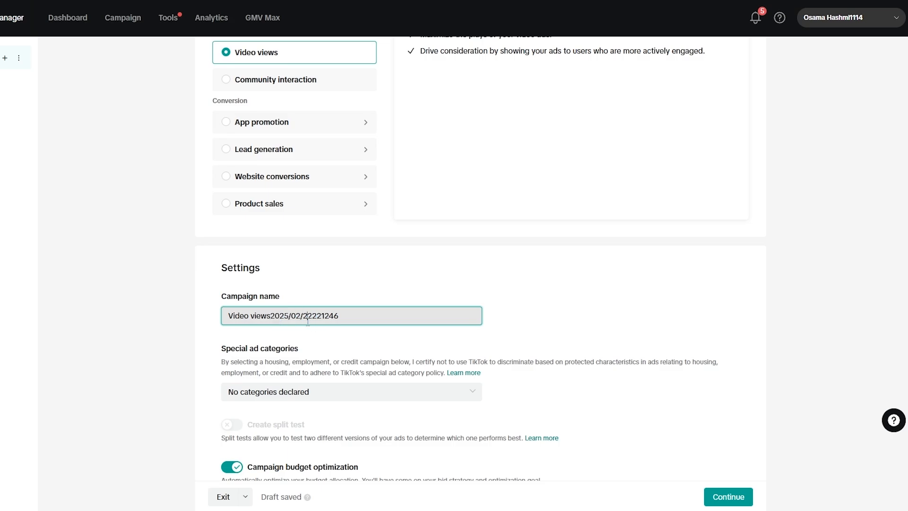
pyautogui.write('/')
pyautogui.moveTo(354, 318); pyautogui.dragTo(313, 316)
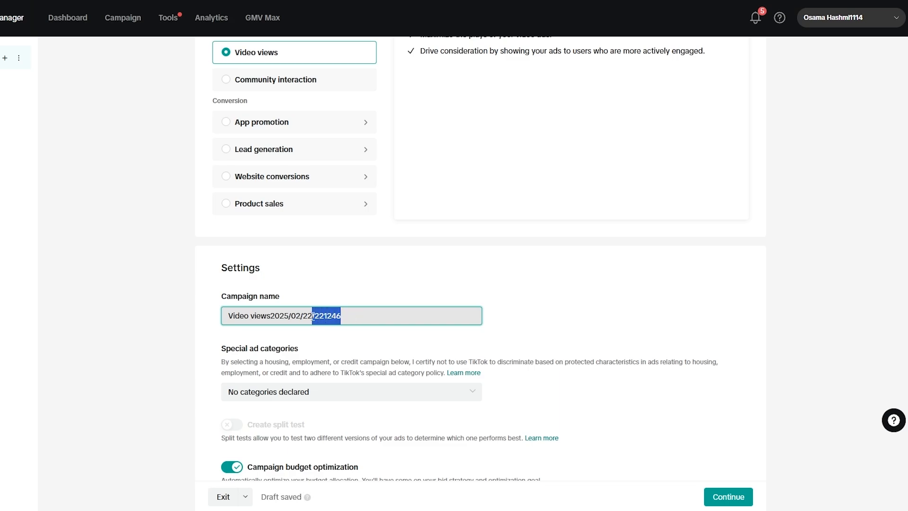
pyautogui.press('BackSpace')
# Step: Review the special ad category options without declaring one, and the campaign budget optimization setting
pyautogui.scroll(-1, 308, 347)
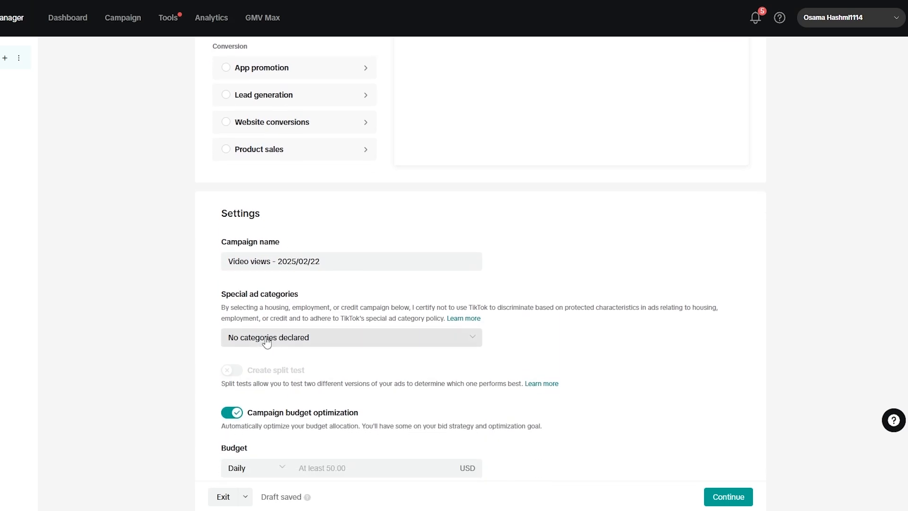
pyautogui.click(263, 339)
pyautogui.scroll(-1, 263, 341)
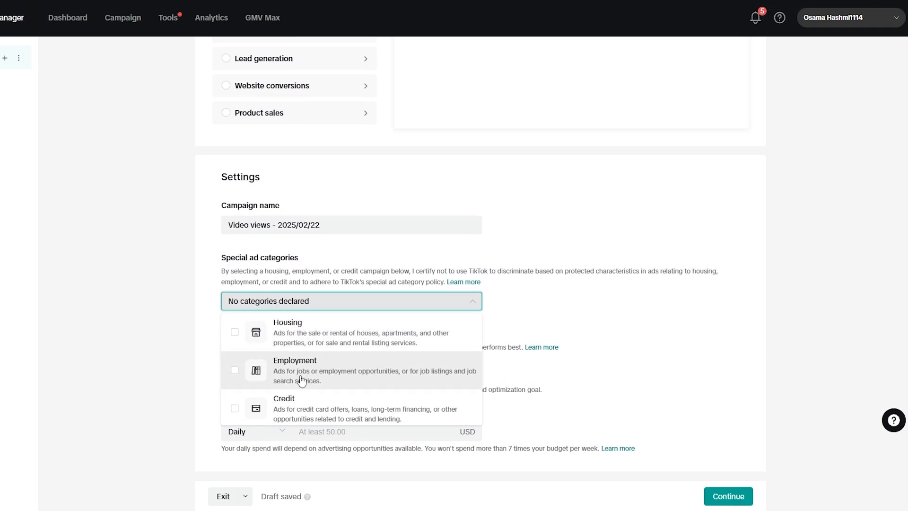
pyautogui.click(333, 267)
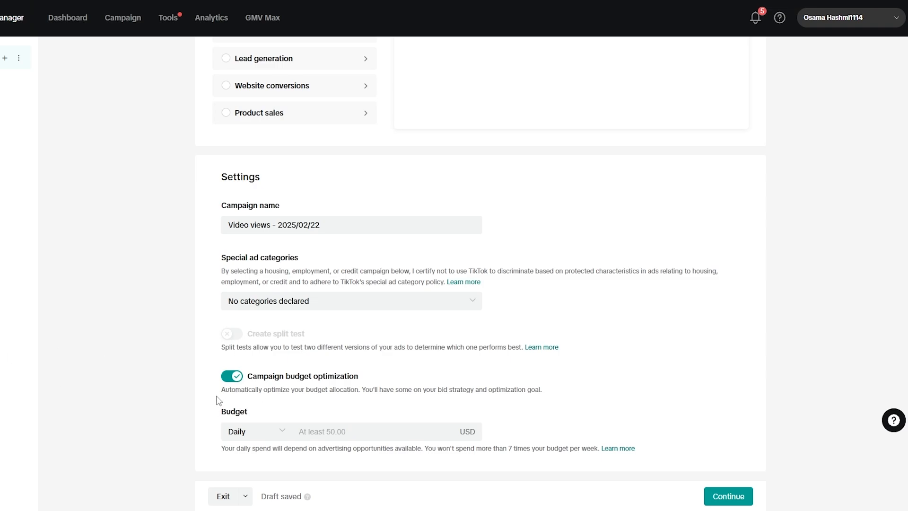
pyautogui.moveTo(256, 373); pyautogui.dragTo(389, 384)
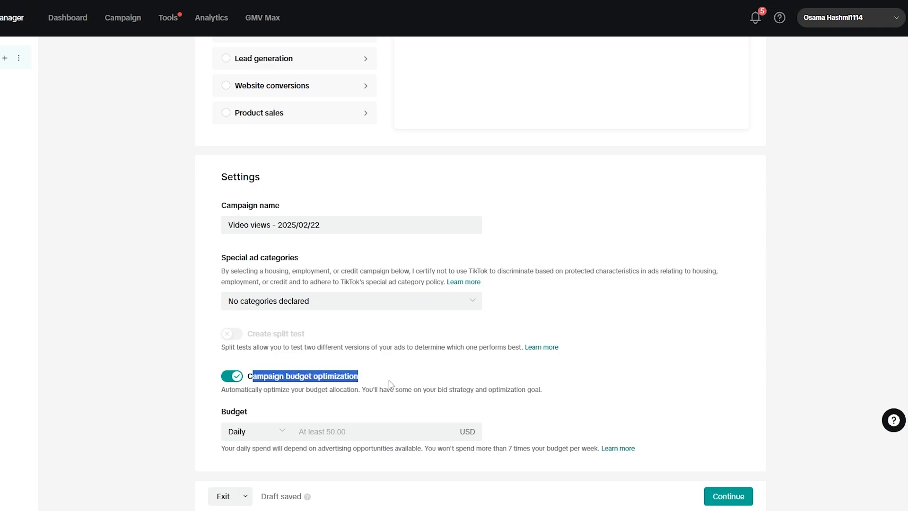
# Step: Try to continue with a daily campaign budget of 20 USD
pyautogui.click(278, 431)
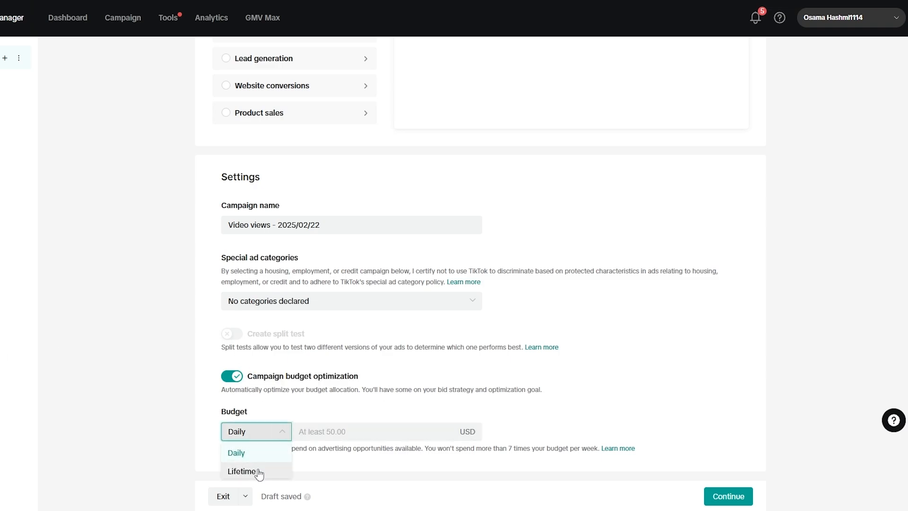
pyautogui.click(257, 453)
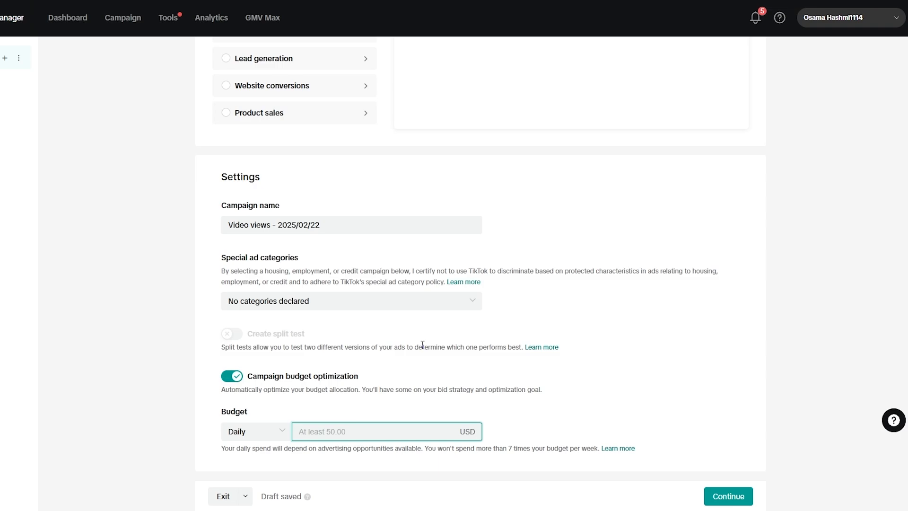
pyautogui.write('20')
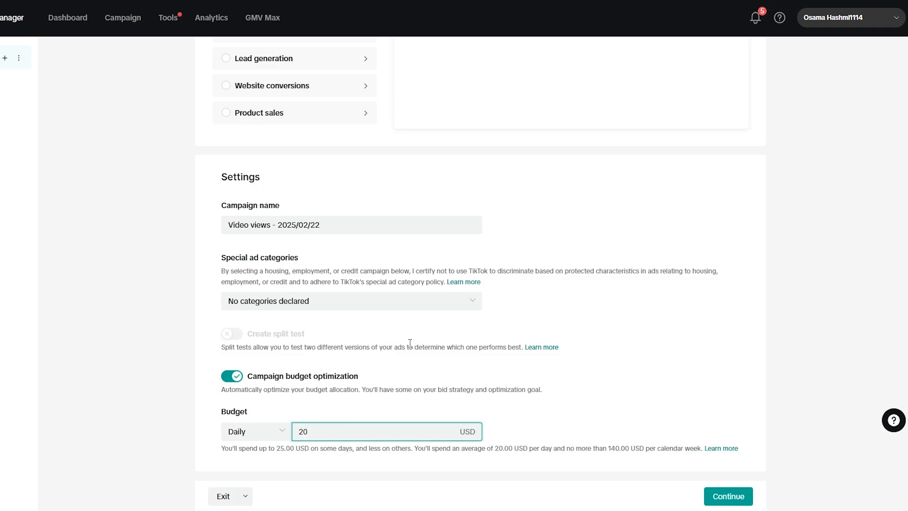
pyautogui.click(872, 404)
pyautogui.click(330, 437)
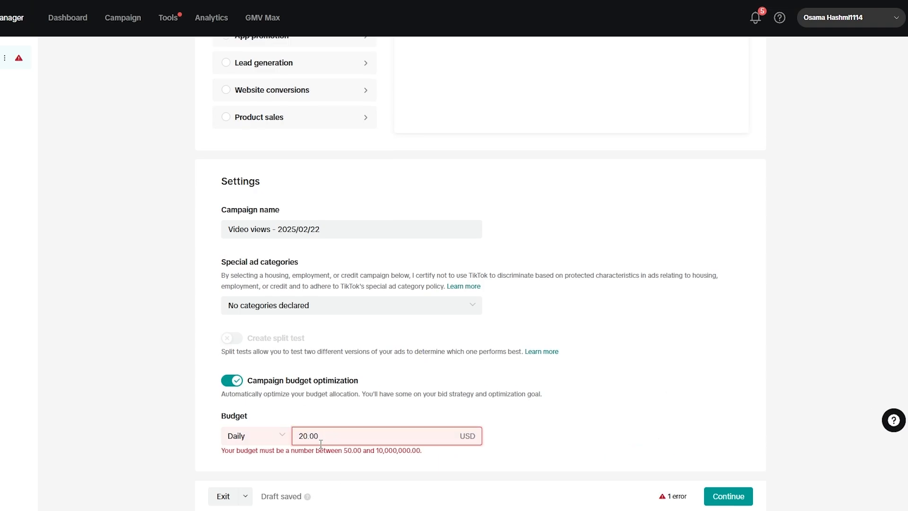
pyautogui.click(724, 495)
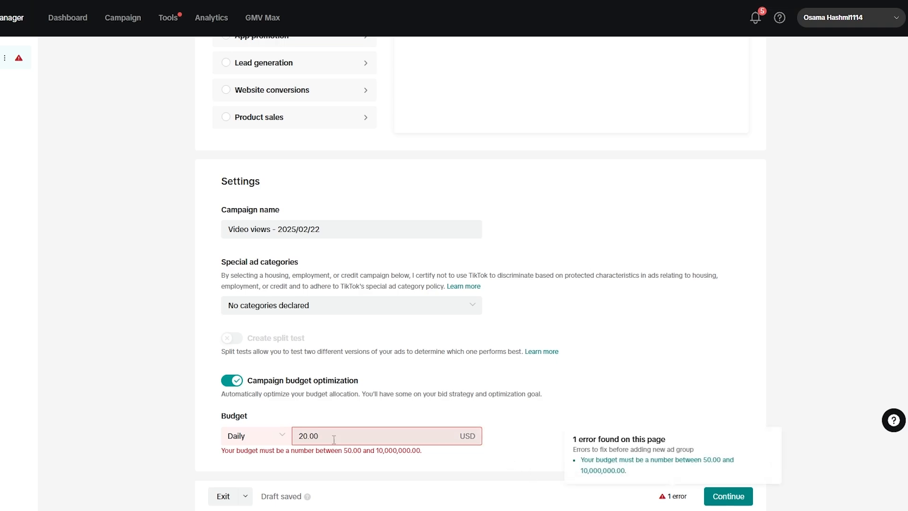
# Step: Set the daily campaign budget to 50 USD and continue to the ad group settings, dismissing the introductory tip
pyautogui.doubleClick(303, 434)
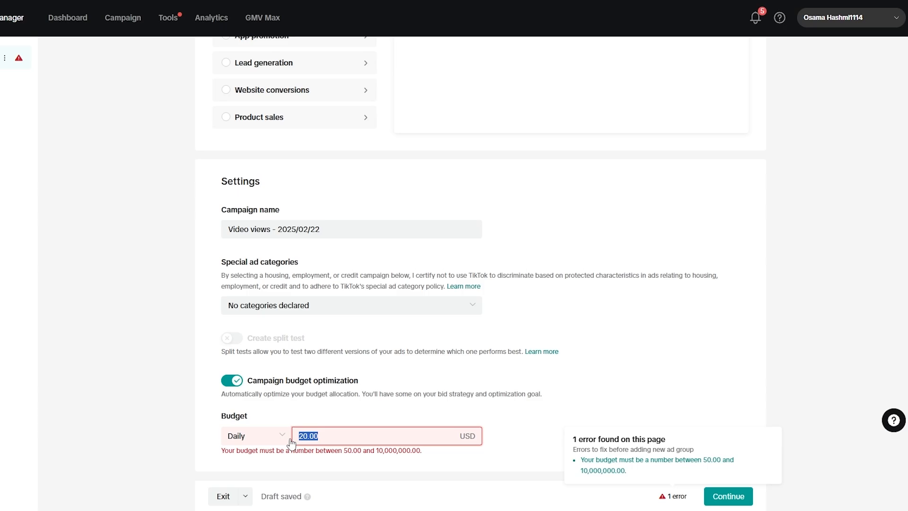
pyautogui.write('50')
pyautogui.click(253, 435)
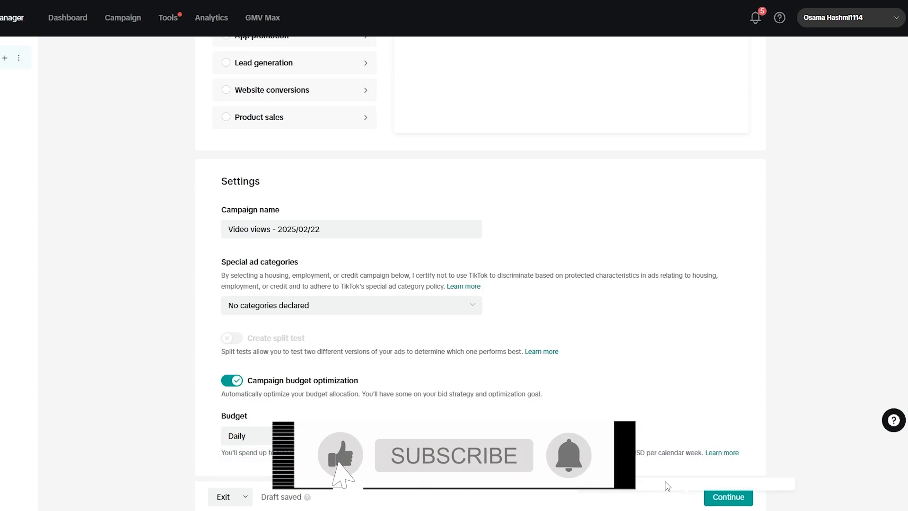
pyautogui.click(728, 496)
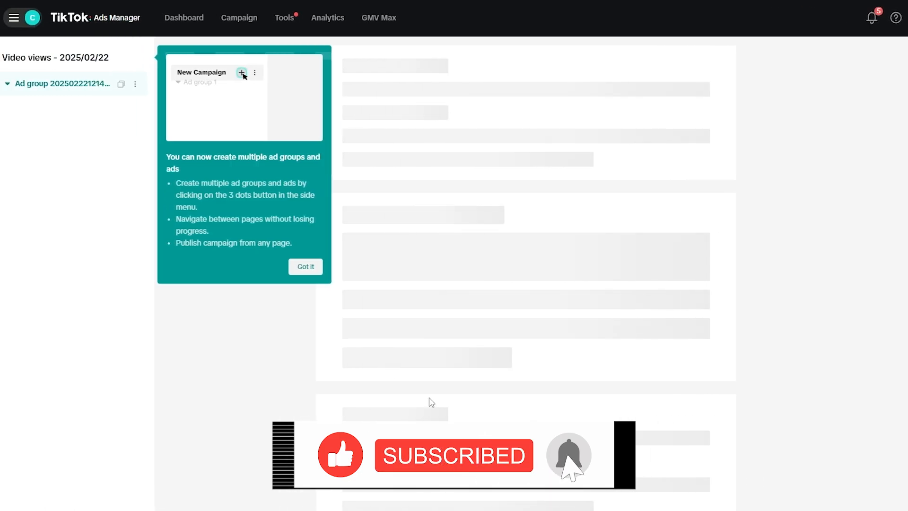
pyautogui.click(189, 267)
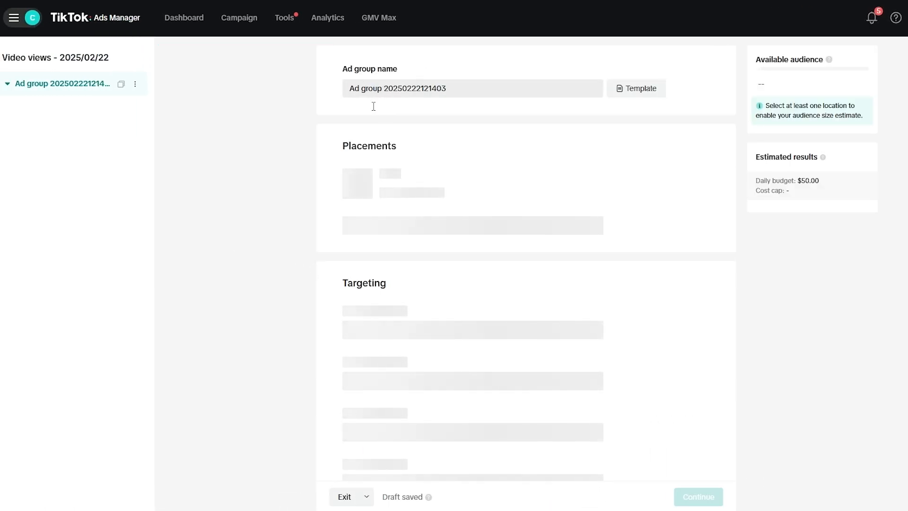
# Step: Rename the ad group as "Ad group 2025/02/22"
pyautogui.moveTo(448, 89); pyautogui.dragTo(421, 93)
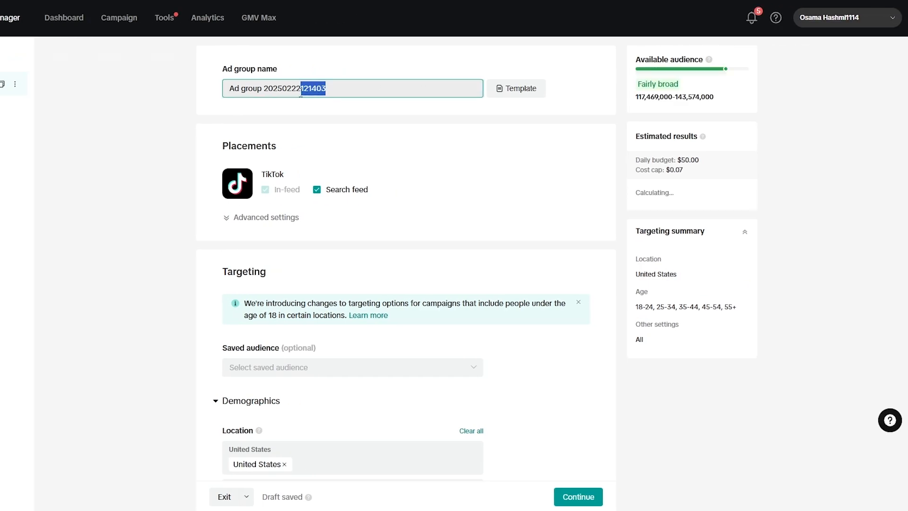
pyautogui.press('BackSpace')
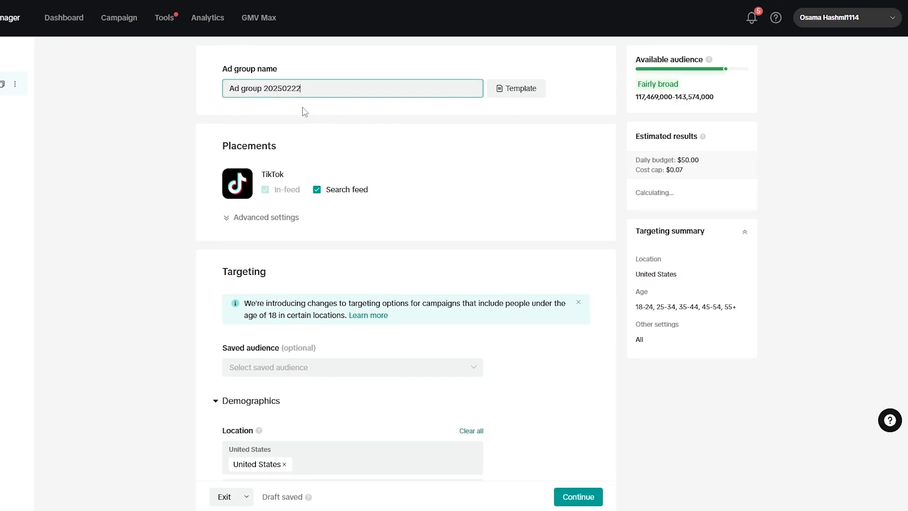
pyautogui.click(292, 88)
pyautogui.write('/')
pyautogui.click(283, 89)
pyautogui.write('/')
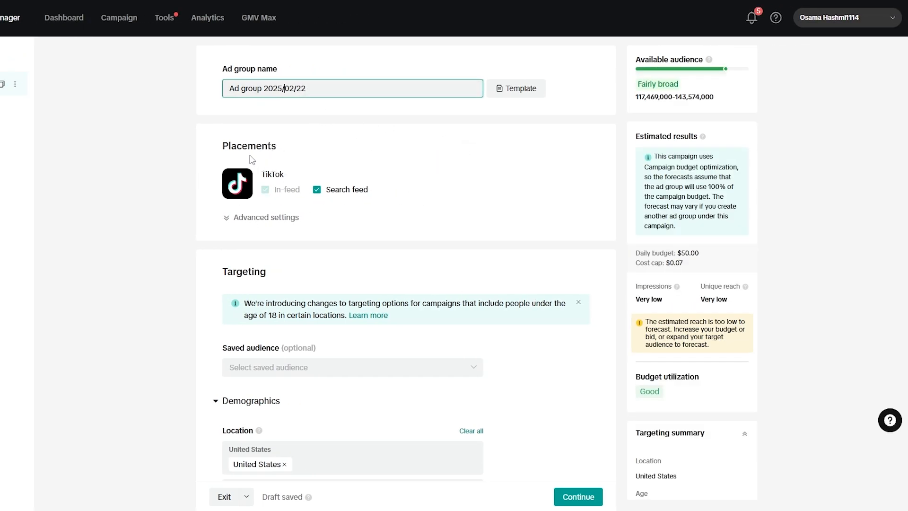
# Step: Review the TikTok placement's advanced settings for comments, download and sharing, and check the saved audience choices
pyautogui.moveTo(231, 147); pyautogui.dragTo(256, 148)
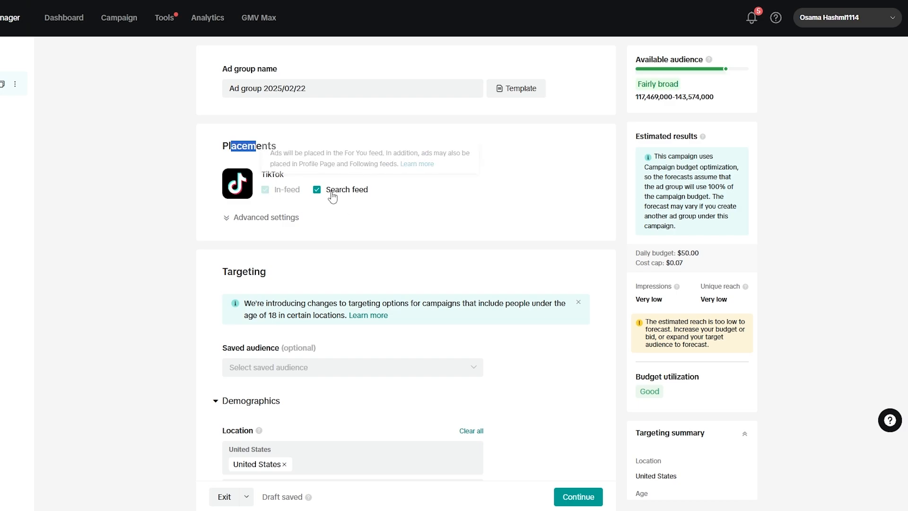
pyautogui.click(239, 222)
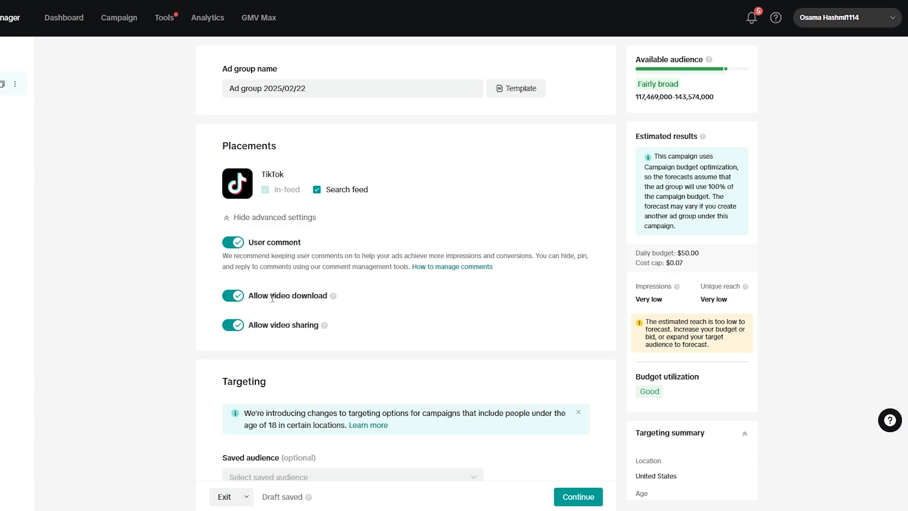
pyautogui.click(240, 218)
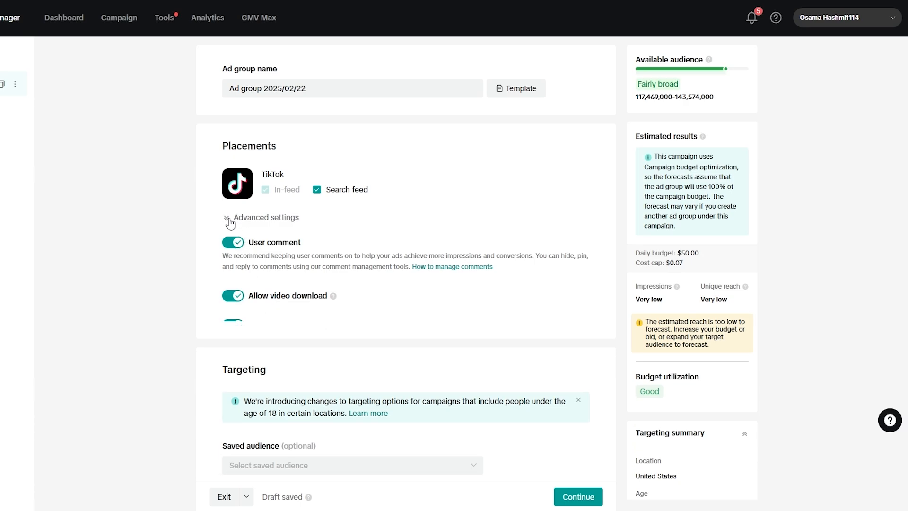
pyautogui.scroll(-2, 316, 244)
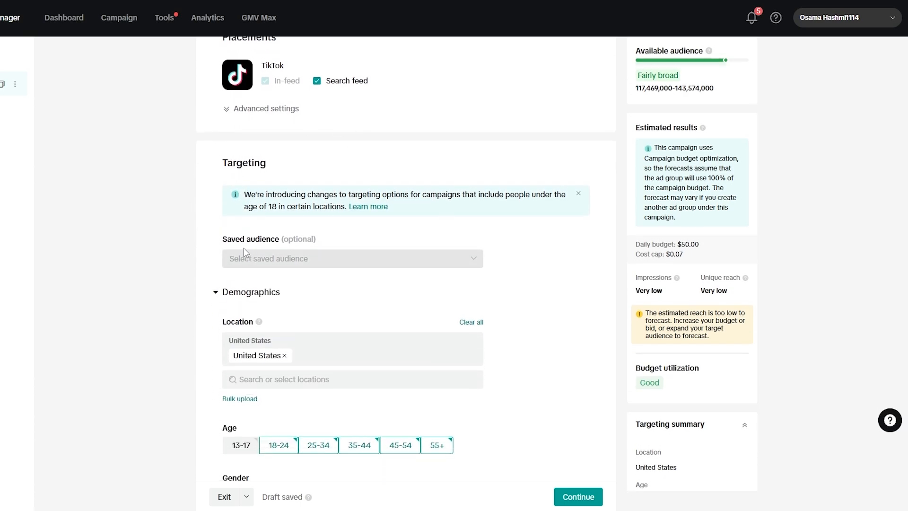
pyautogui.click(264, 264)
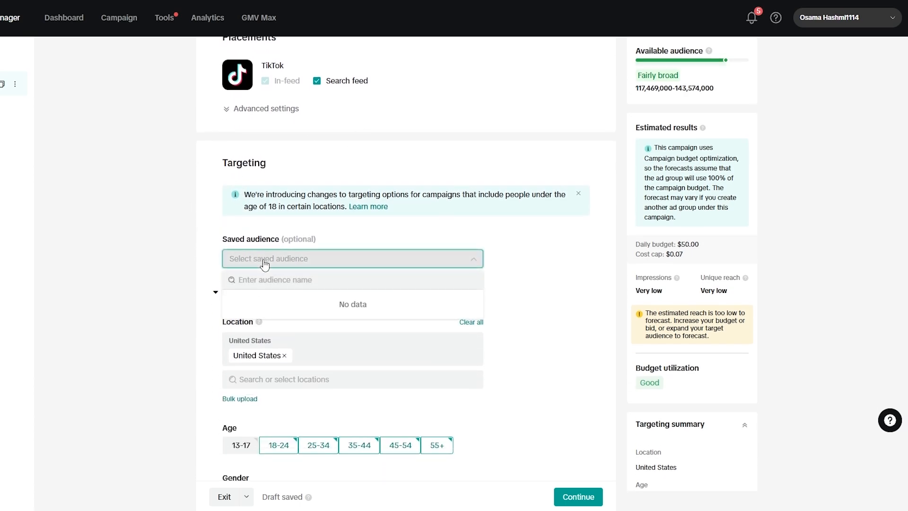
pyautogui.click(222, 231)
# Step: Limit the target age to 18-24 and 25-34 by excluding the 35-44, 45-54 and 55+ groups
pyautogui.scroll(-2, 400, 341)
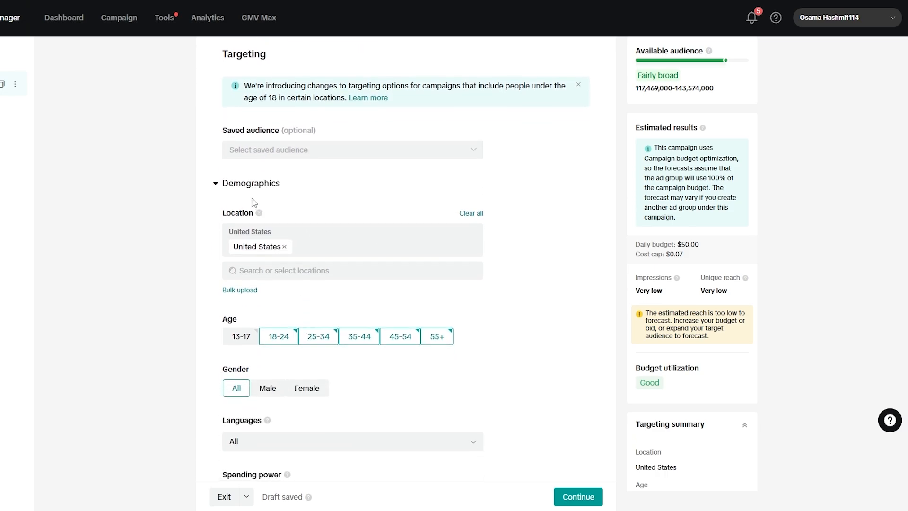
pyautogui.click(217, 184)
pyautogui.click(217, 184)
pyautogui.click(403, 339)
pyautogui.click(444, 340)
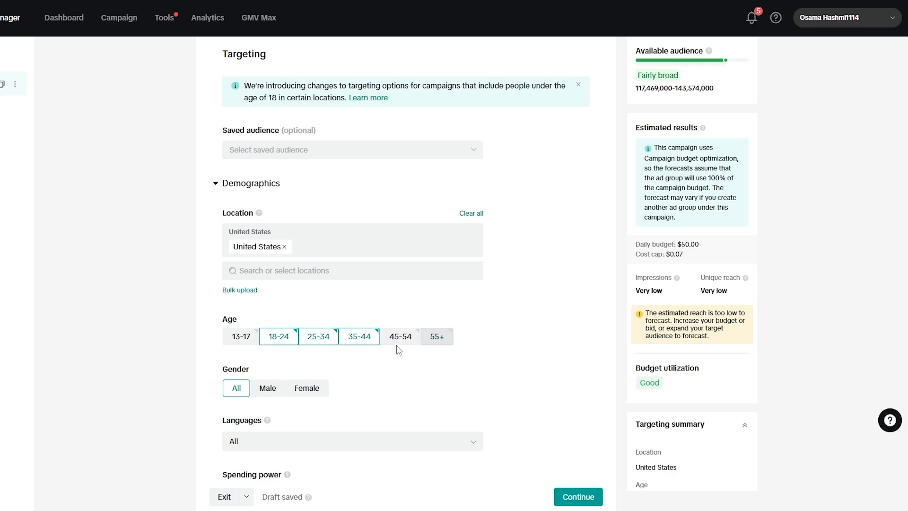
pyautogui.click(367, 337)
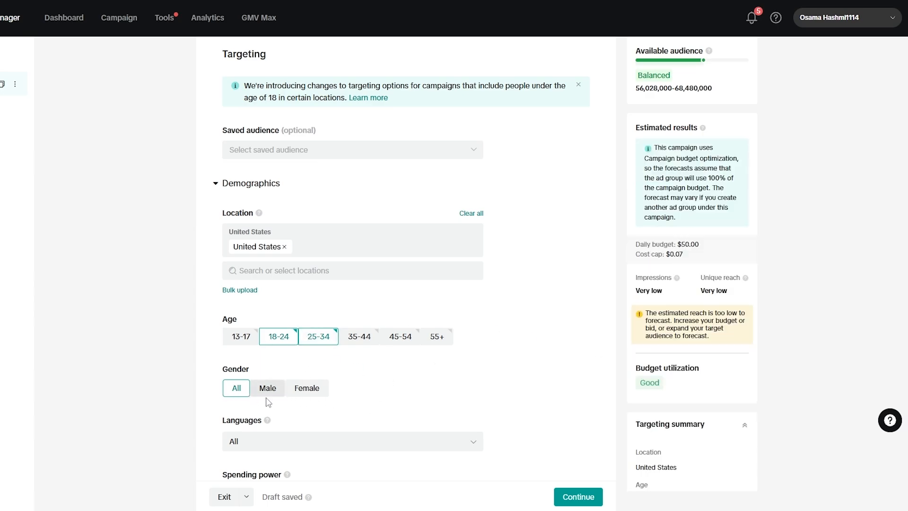
# Step: Remove United States from the target locations and check the saved audience choices again
pyautogui.scroll(-2, 266, 399)
pyautogui.scroll(3, 312, 336)
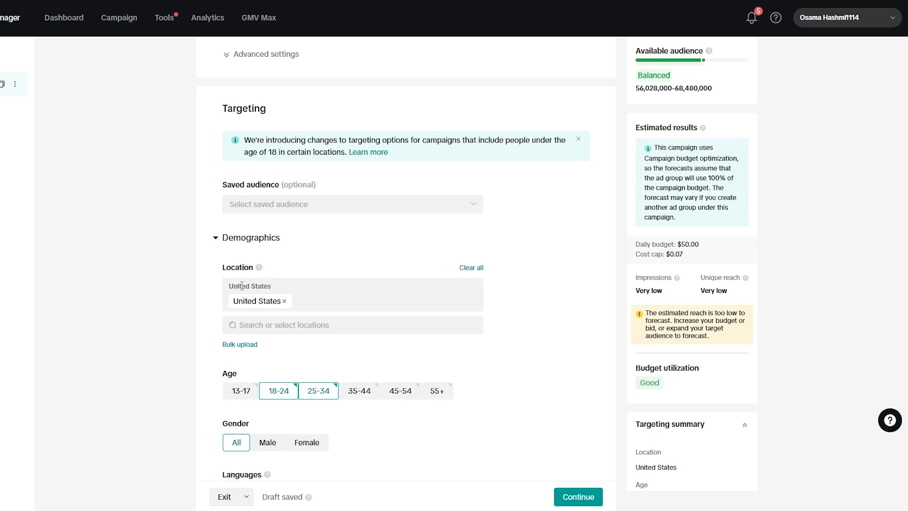
pyautogui.click(284, 301)
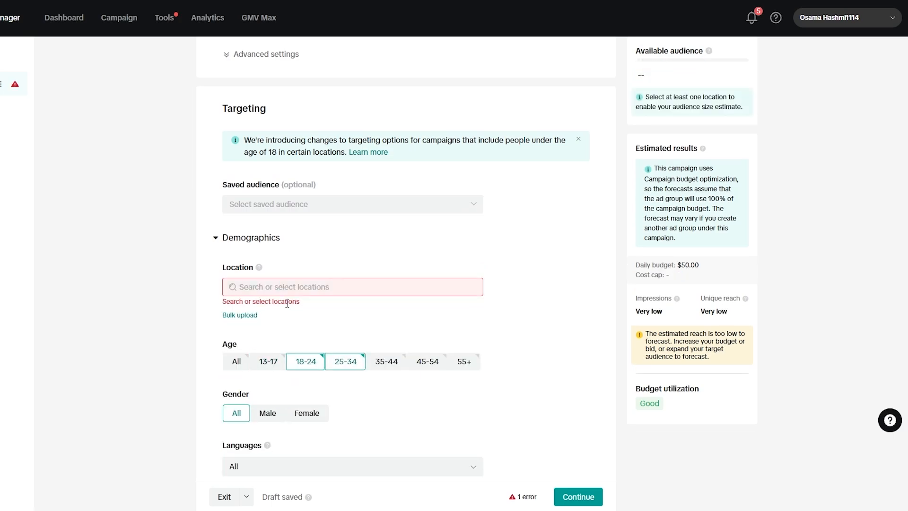
pyautogui.scroll(1, 312, 318)
pyautogui.scroll(3, 314, 321)
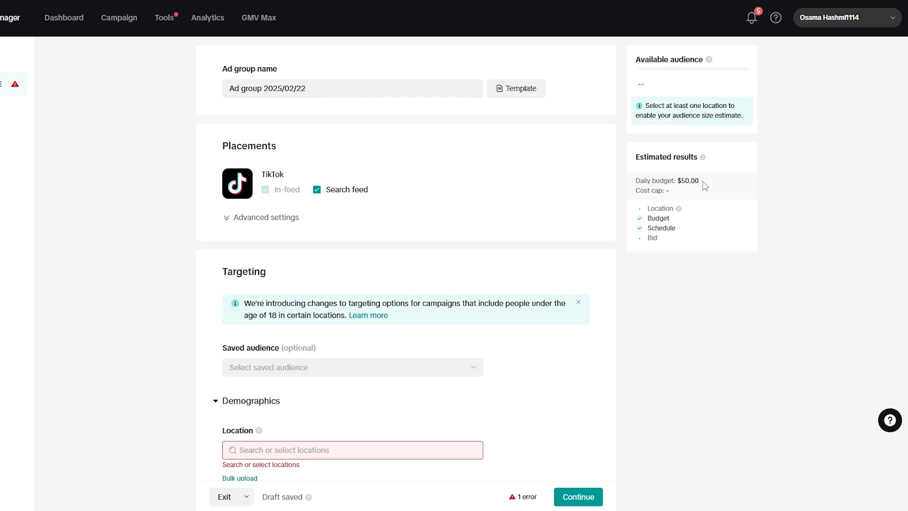
pyautogui.click(279, 368)
pyautogui.click(492, 367)
# Step: Open the target location choices and expand United States down to its individual states
pyautogui.scroll(-1, 276, 437)
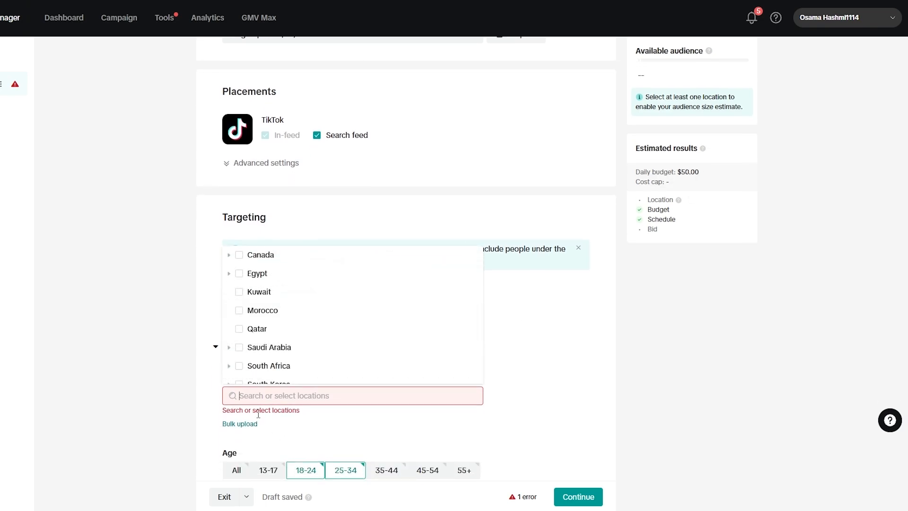
pyautogui.scroll(-1, 294, 361)
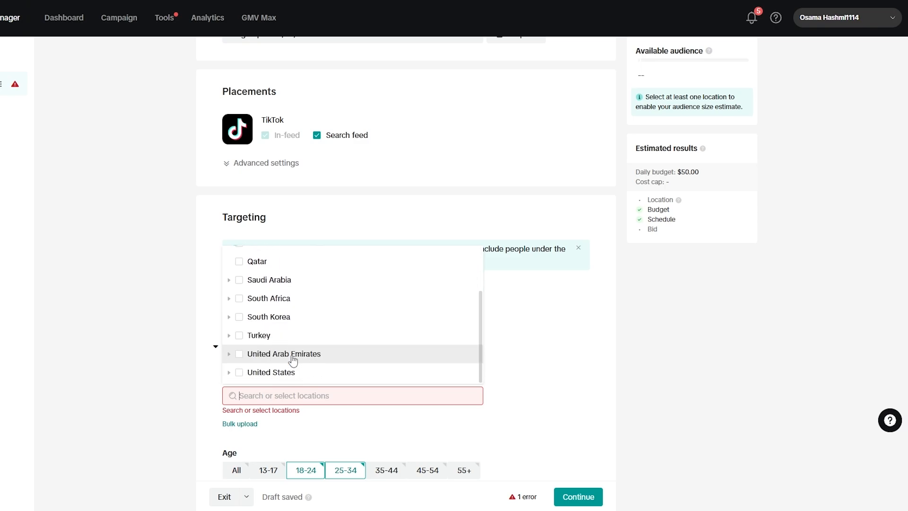
pyautogui.click(229, 373)
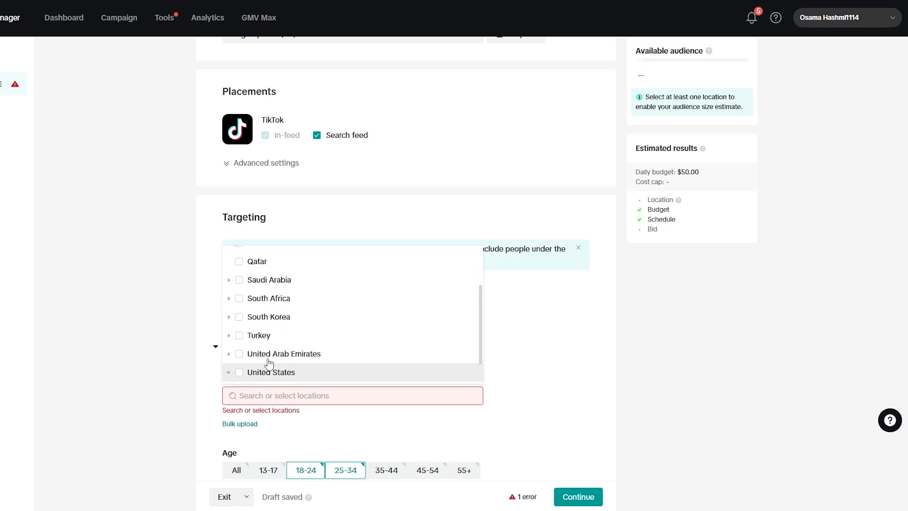
pyautogui.scroll(-2, 303, 358)
pyautogui.click(238, 304)
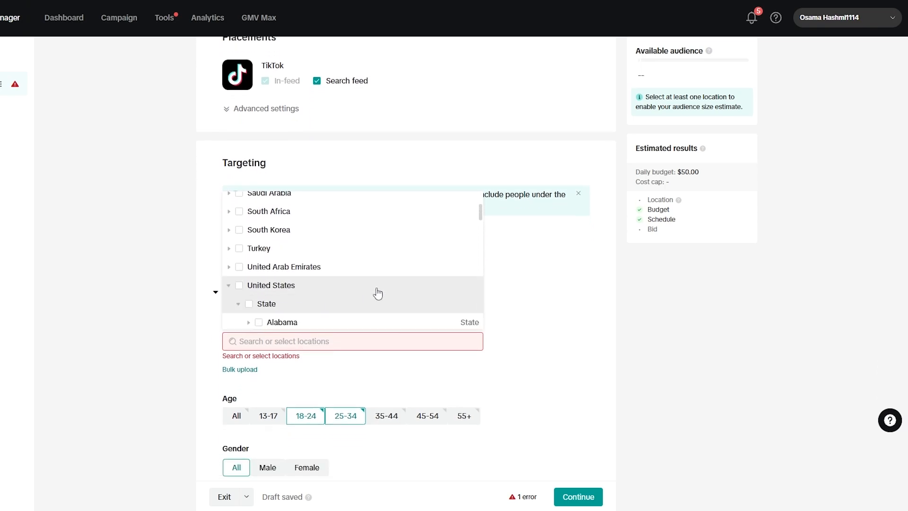
# Step: Look through the counties that can be targeted in Idaho without selecting any, and collapse the state again
pyautogui.scroll(-4, 376, 294)
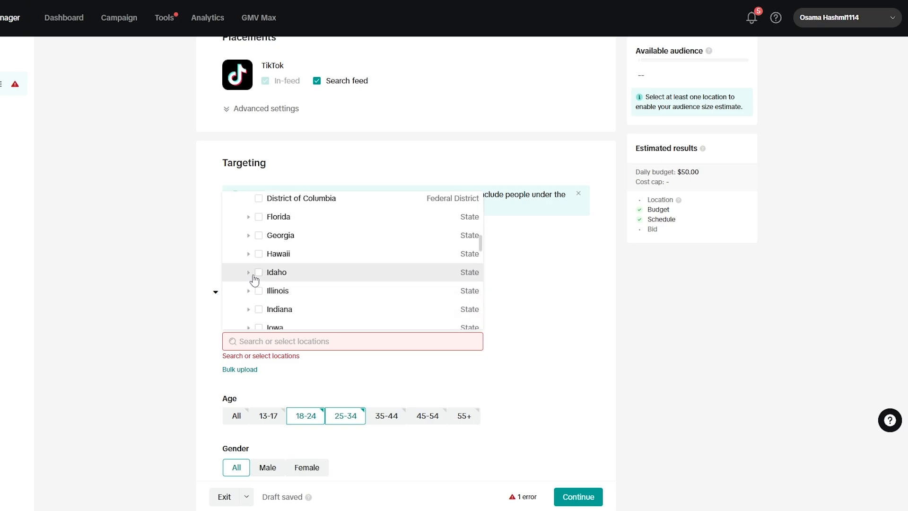
pyautogui.click(249, 274)
pyautogui.scroll(-1, 351, 290)
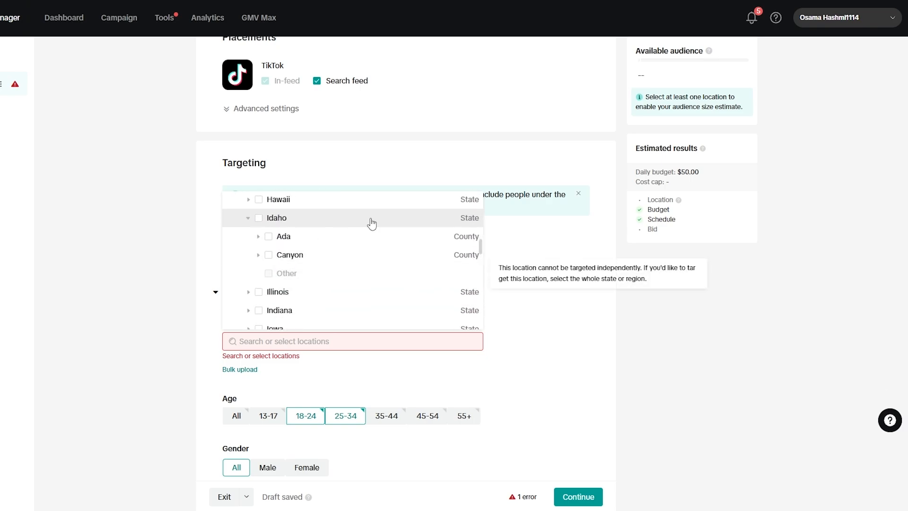
pyautogui.scroll(1, 331, 270)
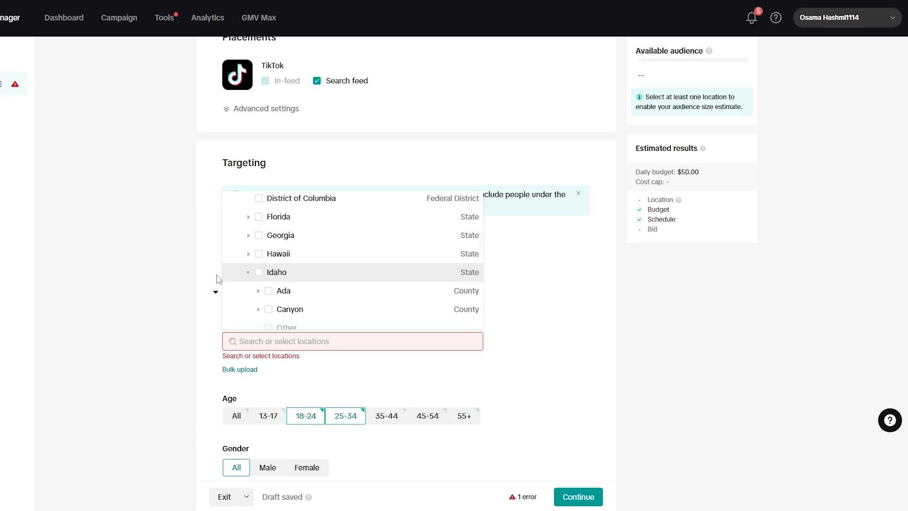
pyautogui.click(248, 274)
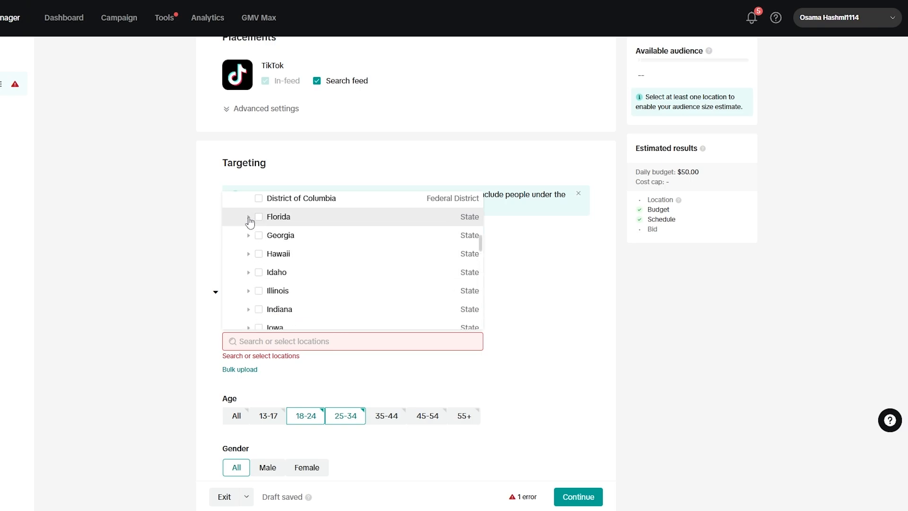
# Step: Add the Florida counties Palm Beach and Miami-Dade as target locations
pyautogui.click(249, 218)
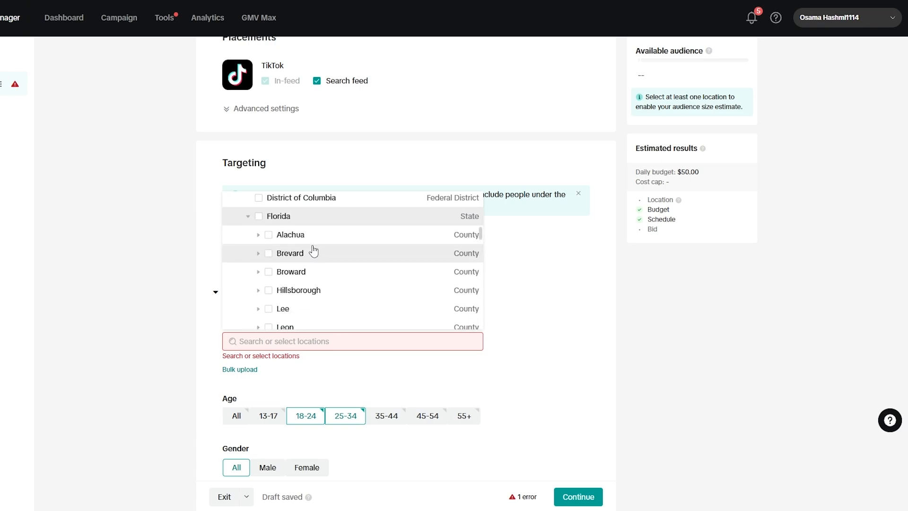
pyautogui.scroll(-2, 313, 251)
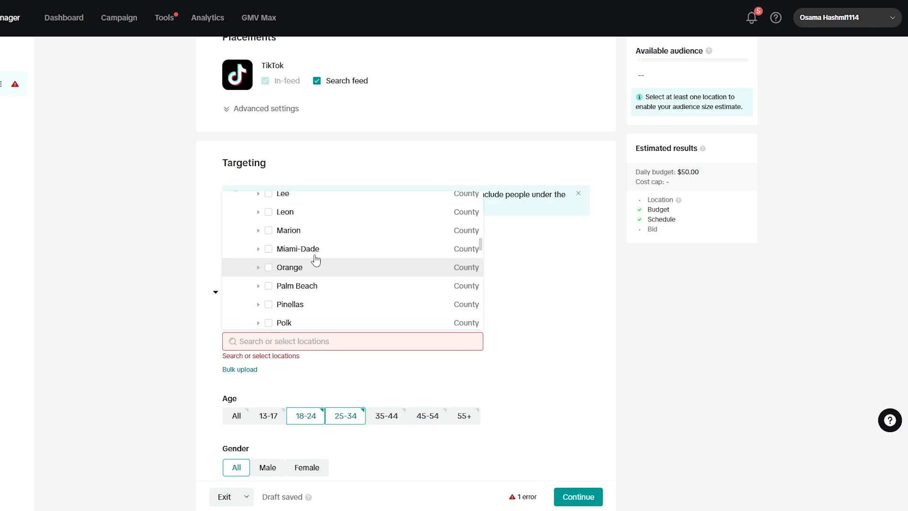
pyautogui.click(269, 292)
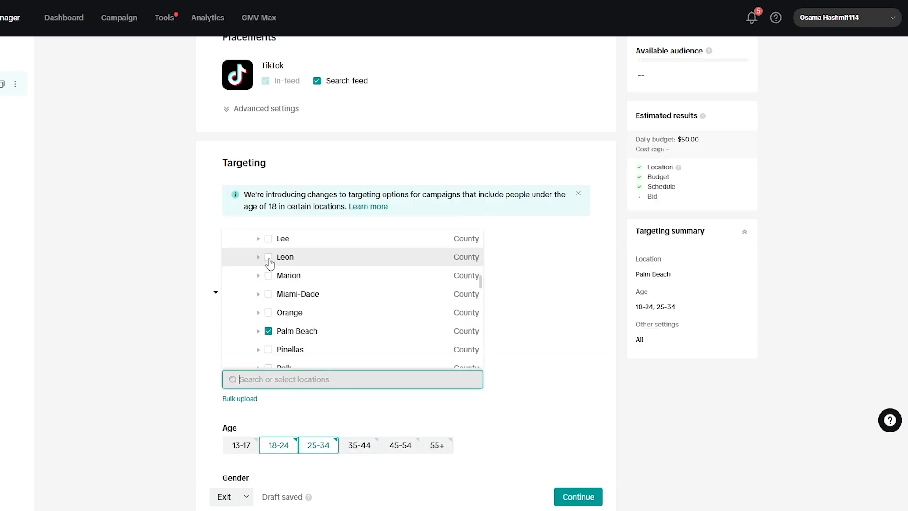
pyautogui.click(270, 294)
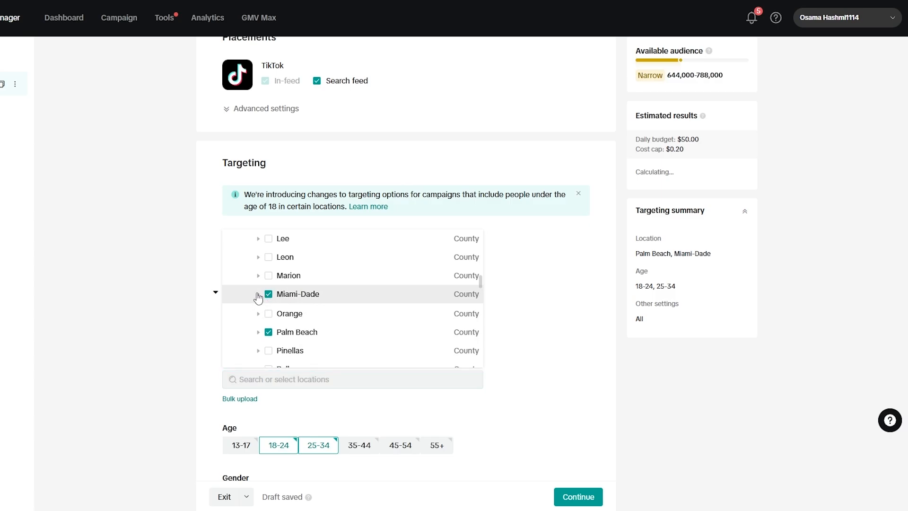
# Step: Check the cities within Miami-Dade, and add the Florida county Hillsborough as a target location
pyautogui.click(258, 293)
pyautogui.click(258, 294)
pyautogui.scroll(3, 259, 300)
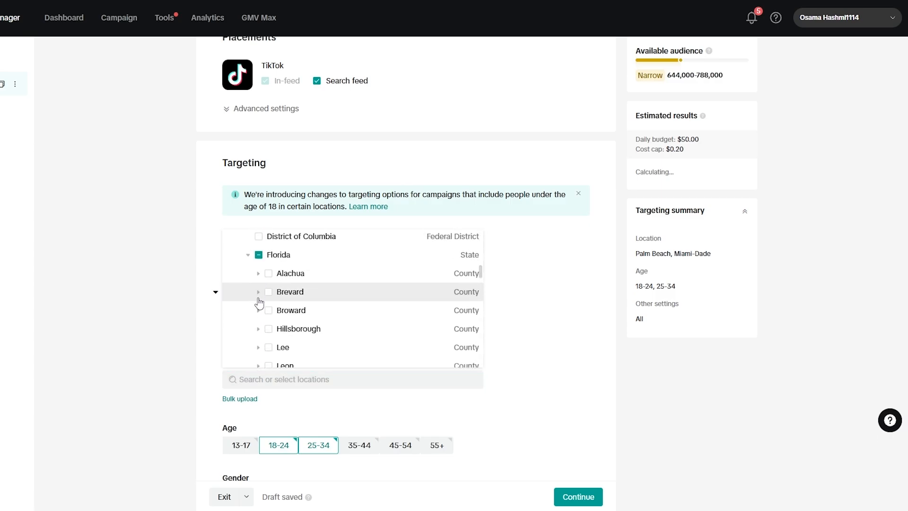
pyautogui.scroll(-3, 255, 283)
pyautogui.click(257, 275)
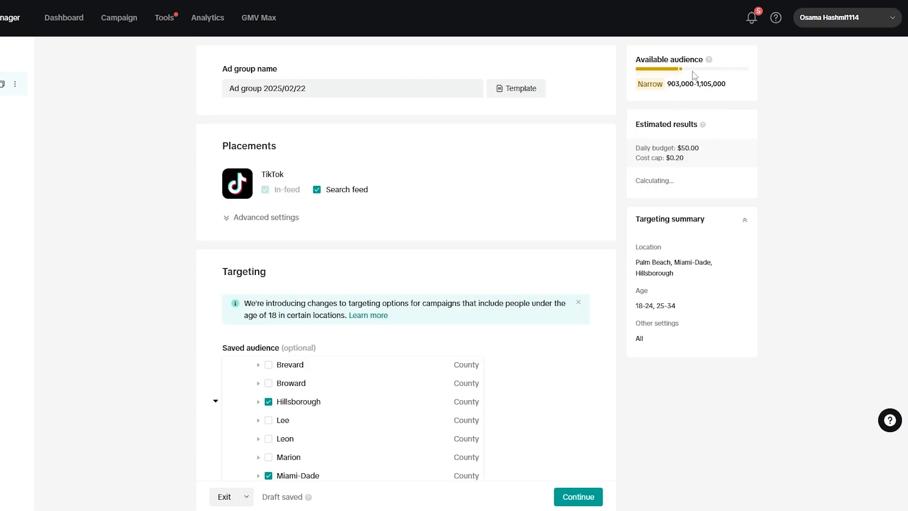
pyautogui.scroll(-5, 334, 376)
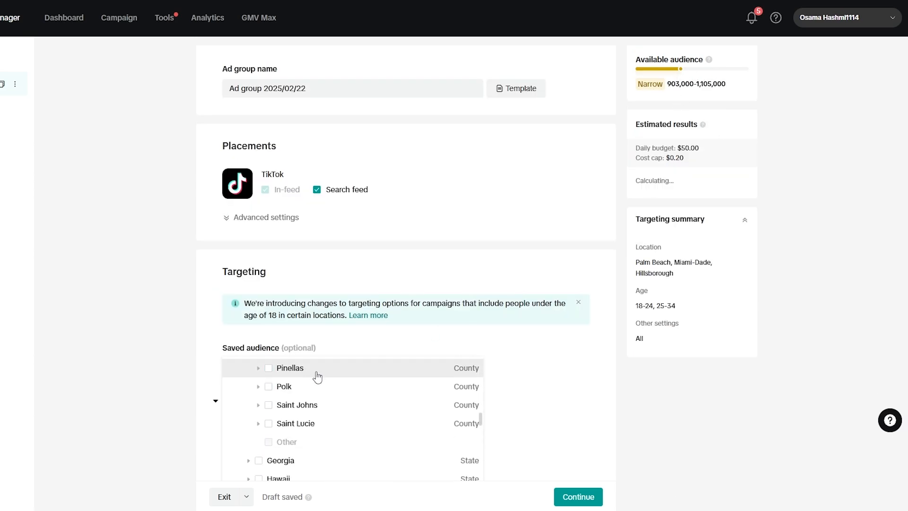
# Step: Expand Kentucky in the target locations and add its county Fayette
pyautogui.scroll(-10, 259, 428)
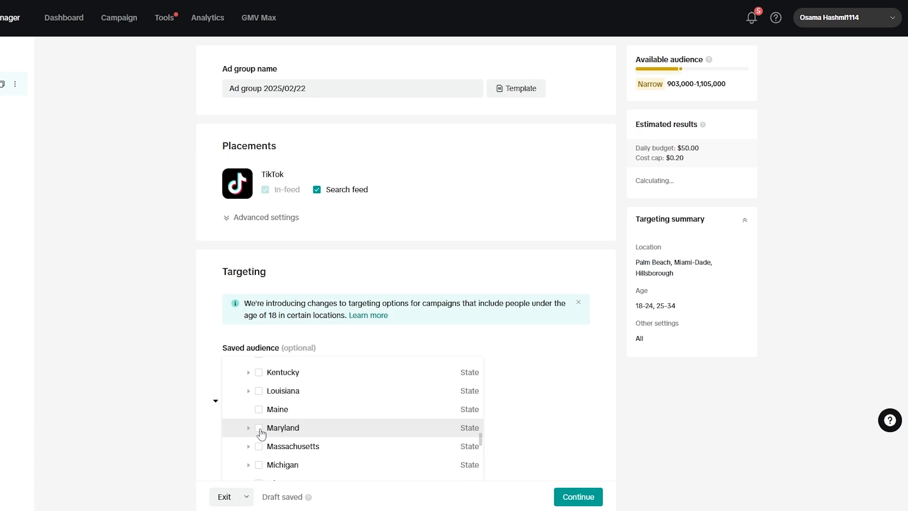
pyautogui.click(249, 374)
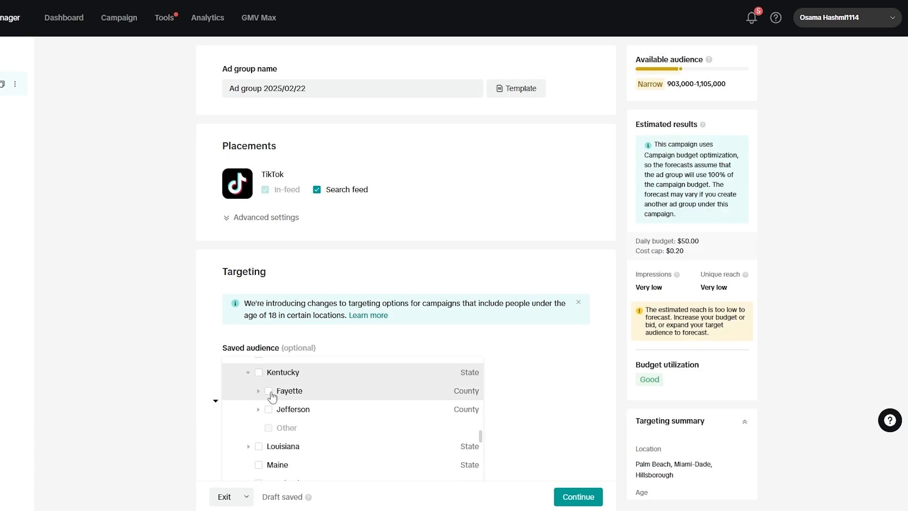
pyautogui.click(268, 391)
# Step: Expand Louisiana to see its parishes and counties, and add the whole state as a target location
pyautogui.scroll(-3, 264, 428)
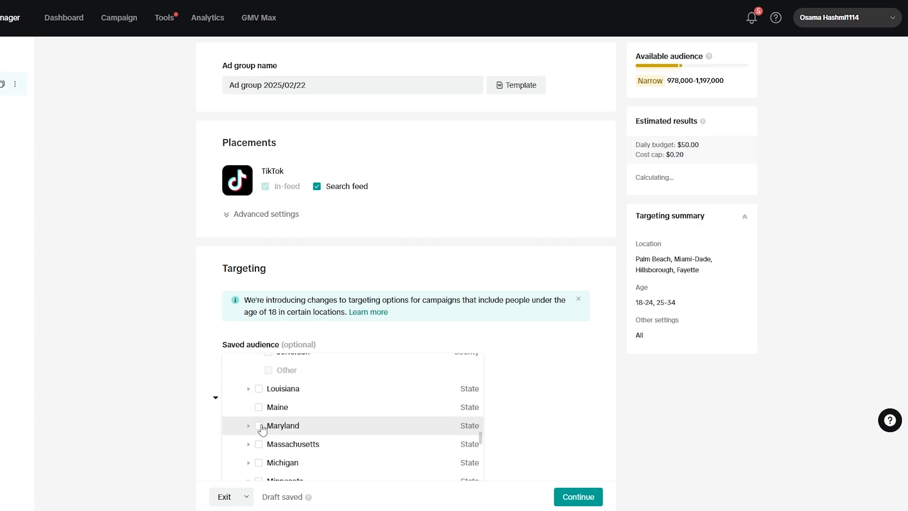
pyautogui.click(247, 385)
pyautogui.scroll(-2, 254, 397)
pyautogui.scroll(1, 255, 400)
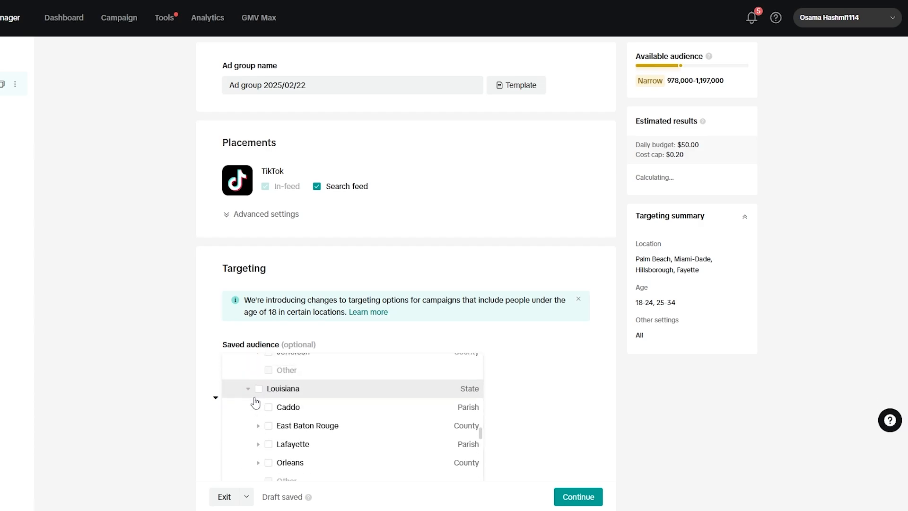
pyautogui.click(259, 389)
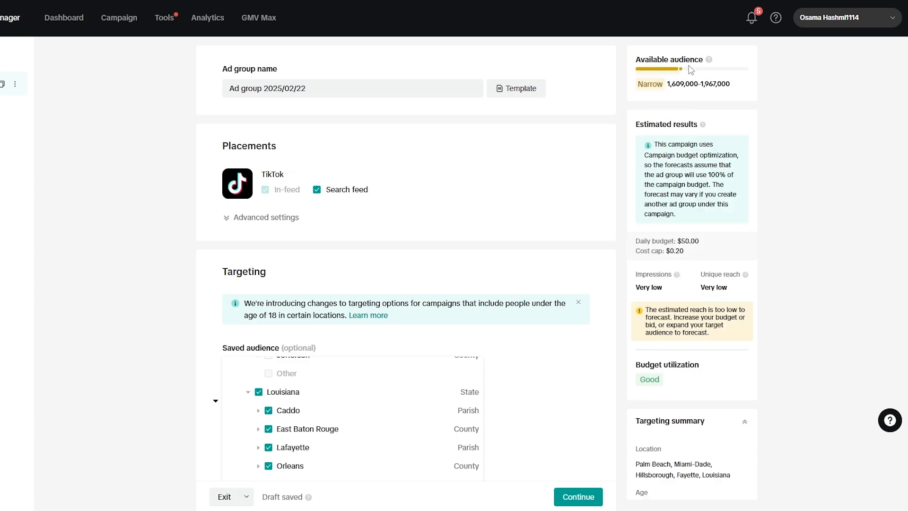
# Step: Add the states New Jersey, New Mexico and New York as target locations
pyautogui.scroll(-7, 430, 330)
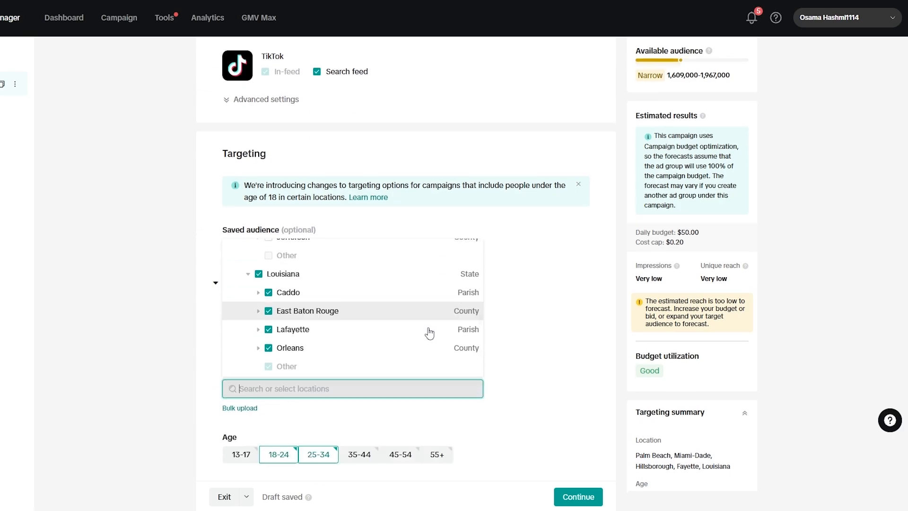
pyautogui.scroll(3, 267, 344)
pyautogui.scroll(-4, 253, 290)
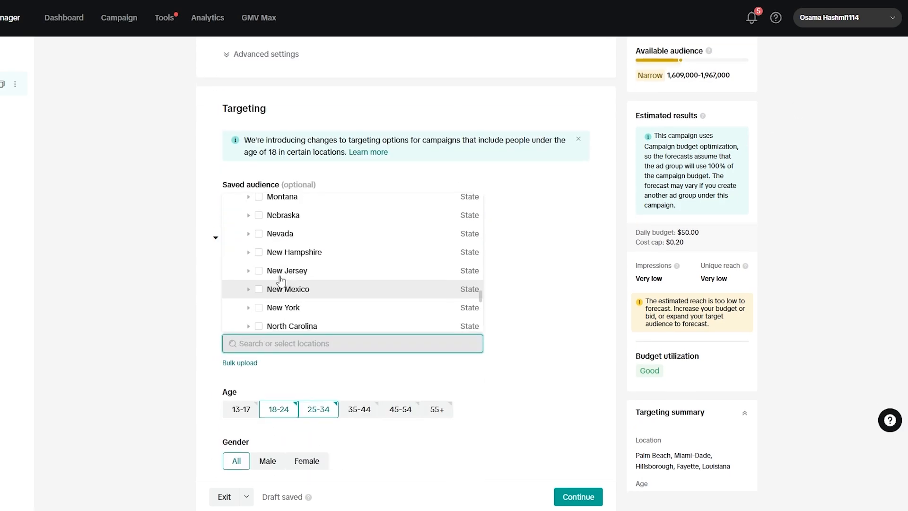
pyautogui.click(259, 260)
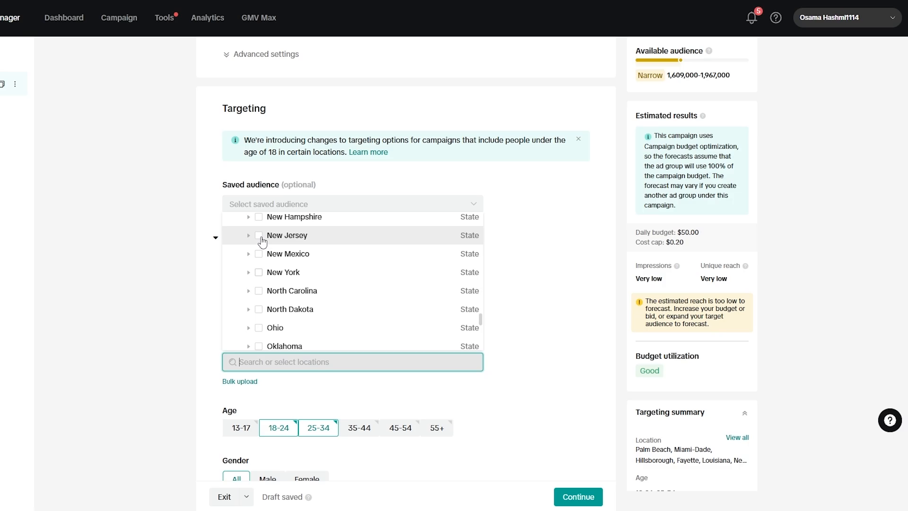
pyautogui.click(258, 235)
pyautogui.click(258, 254)
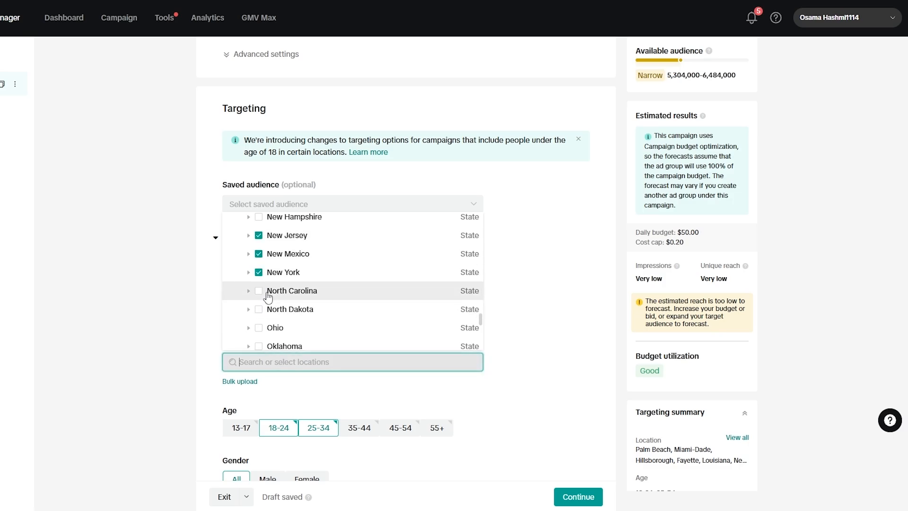
# Step: Look through the remaining states and check the household income choices without selecting any
pyautogui.scroll(-5, 350, 327)
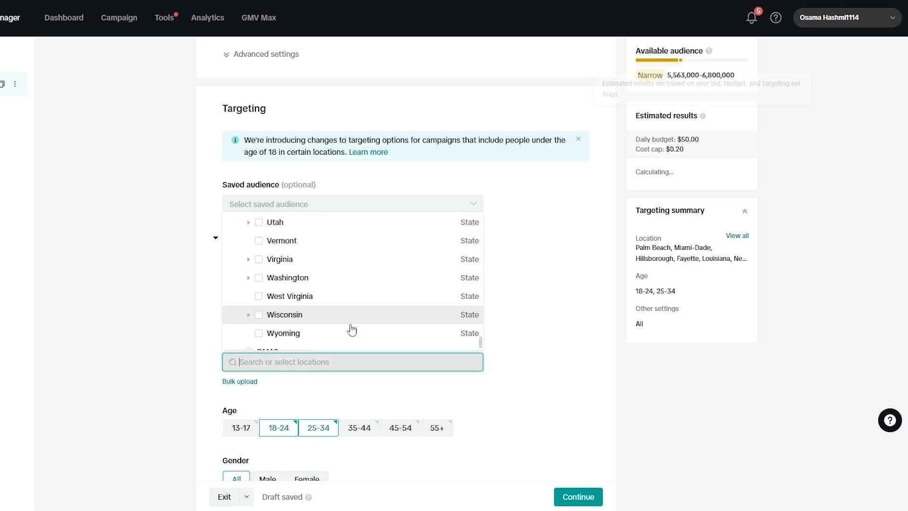
pyautogui.scroll(-5, 279, 403)
pyautogui.scroll(-3, 295, 263)
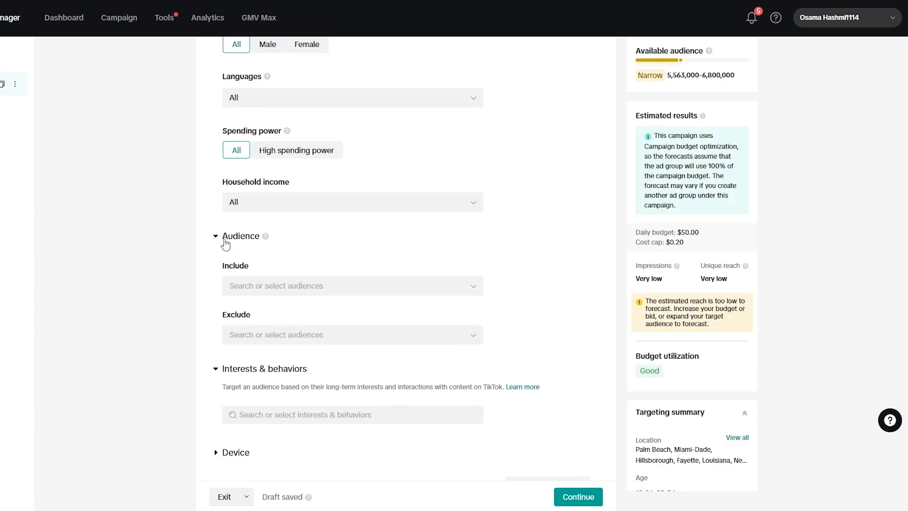
pyautogui.click(248, 204)
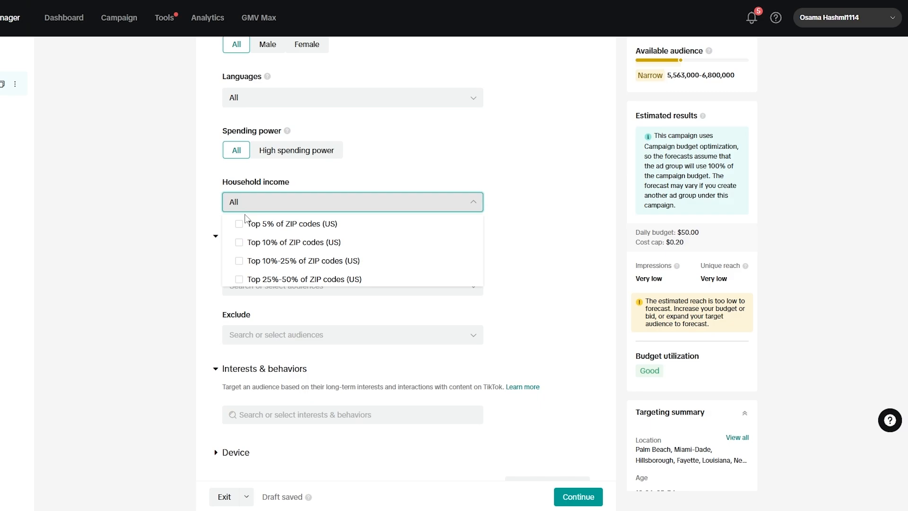
pyautogui.click(259, 190)
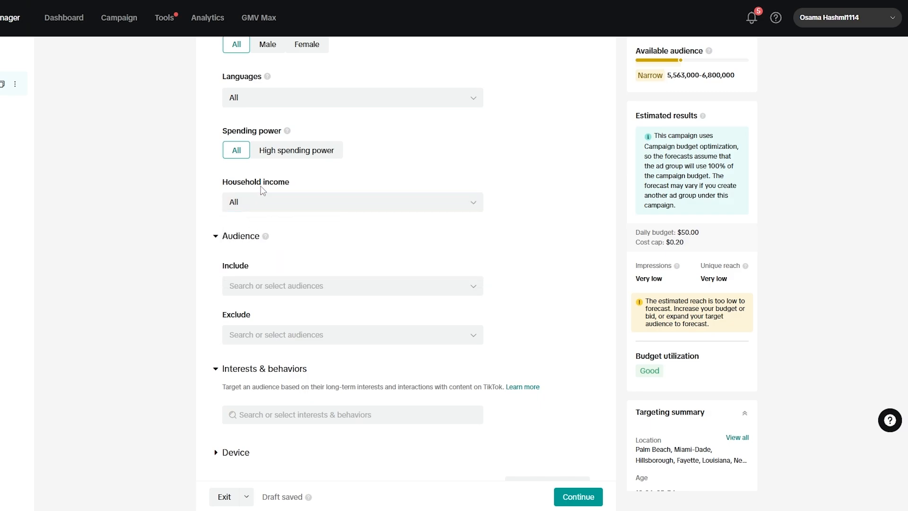
# Step: Check which audiences are available to include in and exclude from the targeting
pyautogui.scroll(-2, 258, 184)
pyautogui.click(273, 177)
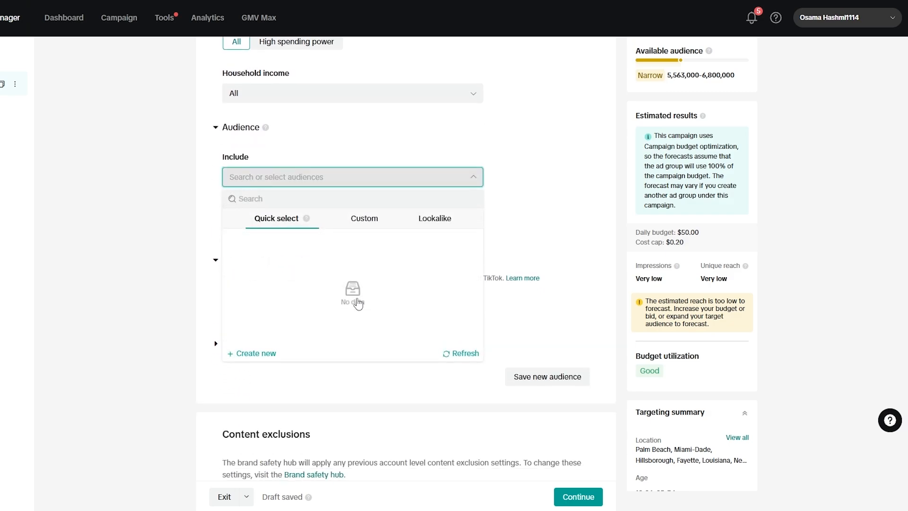
pyautogui.click(328, 151)
pyautogui.click(269, 226)
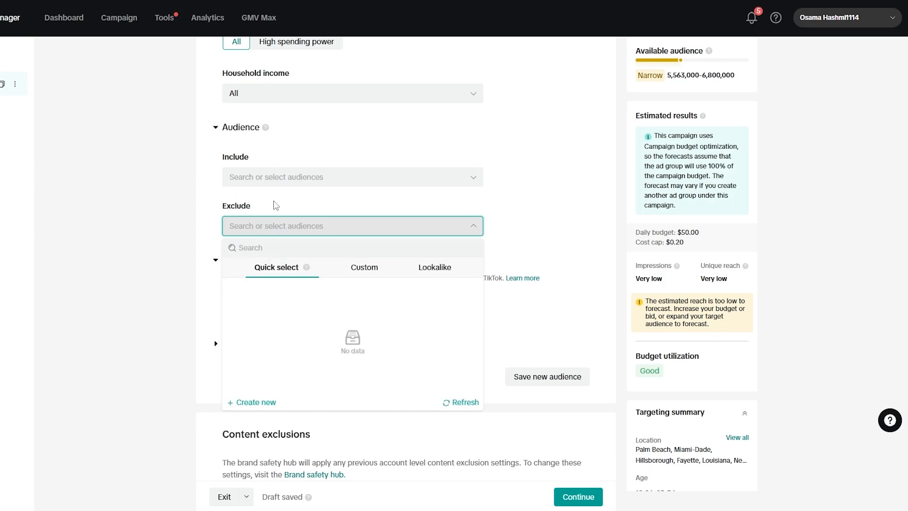
pyautogui.click(273, 204)
# Step: View the interest and behavior categories that can be targeted, without selecting any
pyautogui.scroll(-3, 307, 242)
pyautogui.click(271, 144)
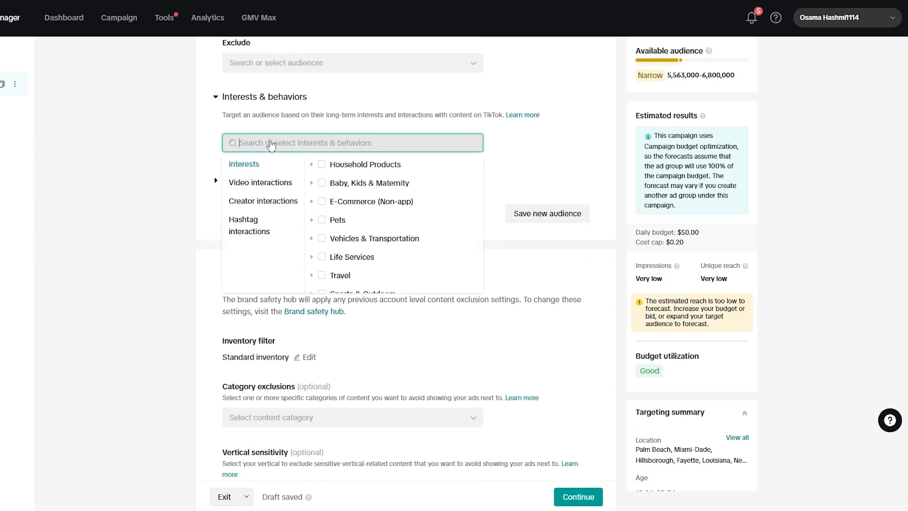
pyautogui.click(270, 148)
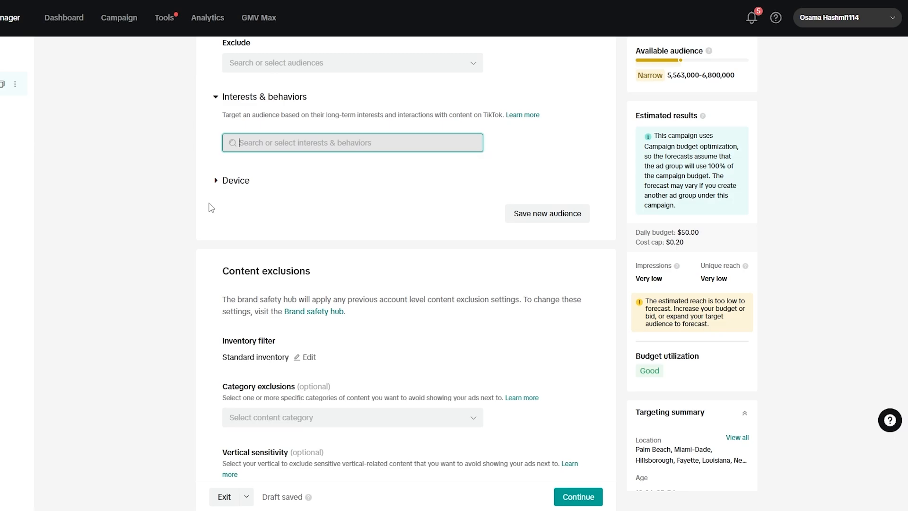
# Step: Try the schedule that runs the ad group continuously, and switch back to the schedule with start and end times
pyautogui.scroll(-5, 407, 356)
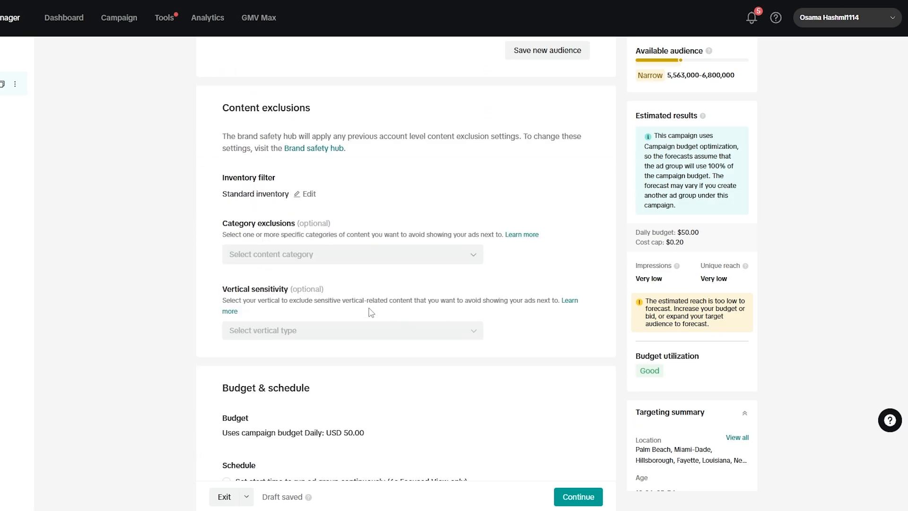
pyautogui.scroll(-6, 363, 317)
pyautogui.scroll(1, 367, 325)
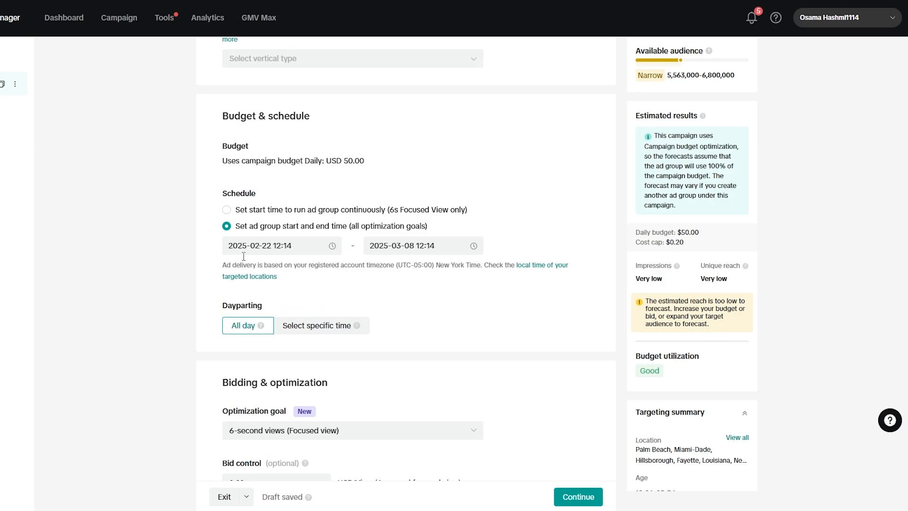
pyautogui.moveTo(222, 116); pyautogui.dragTo(291, 126)
pyautogui.click(291, 126)
pyautogui.click(260, 210)
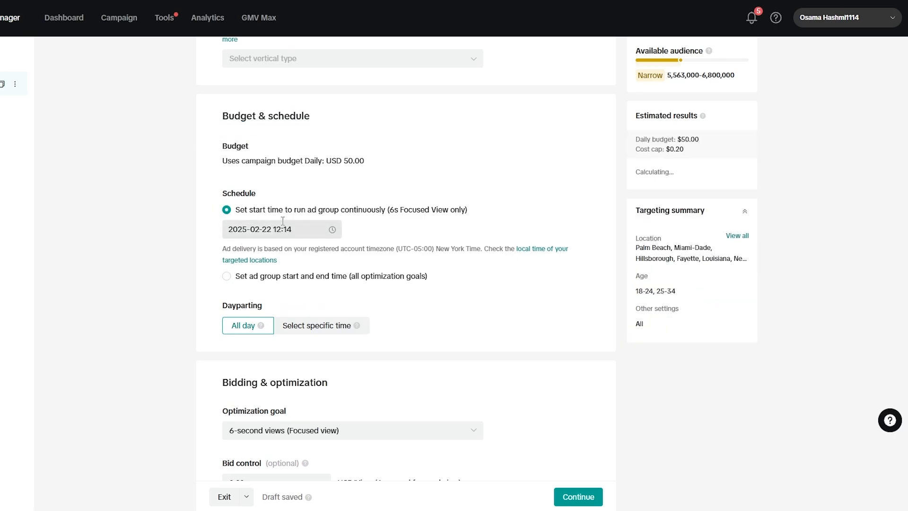
pyautogui.click(264, 277)
# Step: Review the ad group's dayparting and bidding settings, and continue to the ad setup page
pyautogui.scroll(-2, 305, 310)
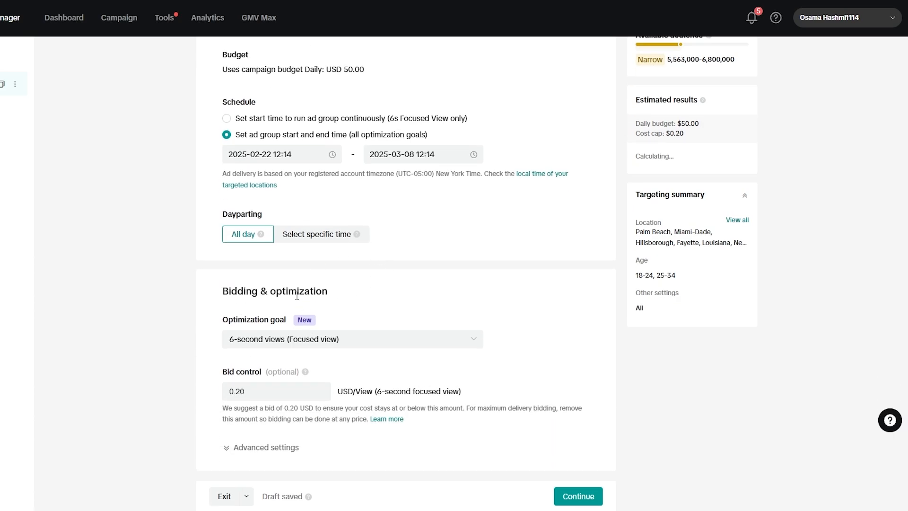
pyautogui.scroll(1, 379, 255)
pyautogui.scroll(-3, 374, 253)
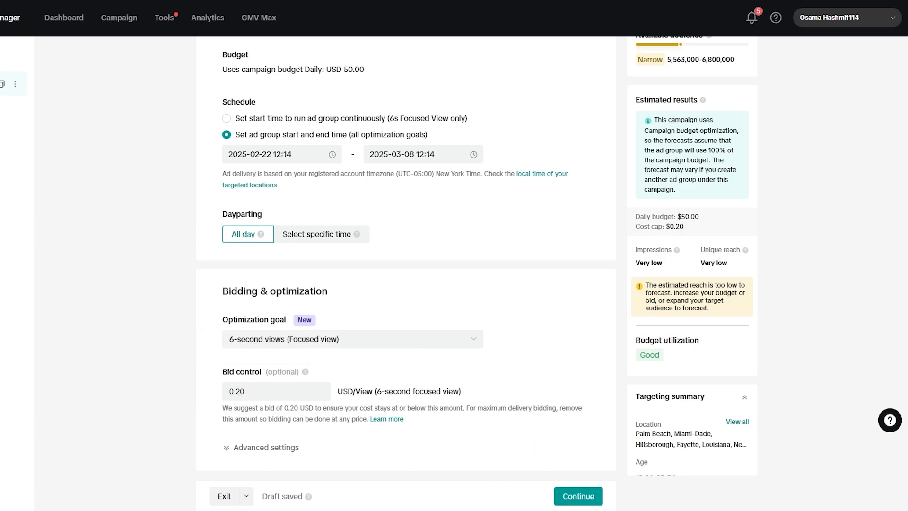
pyautogui.click(561, 503)
pyautogui.rightClick(557, 501)
pyautogui.click(516, 464)
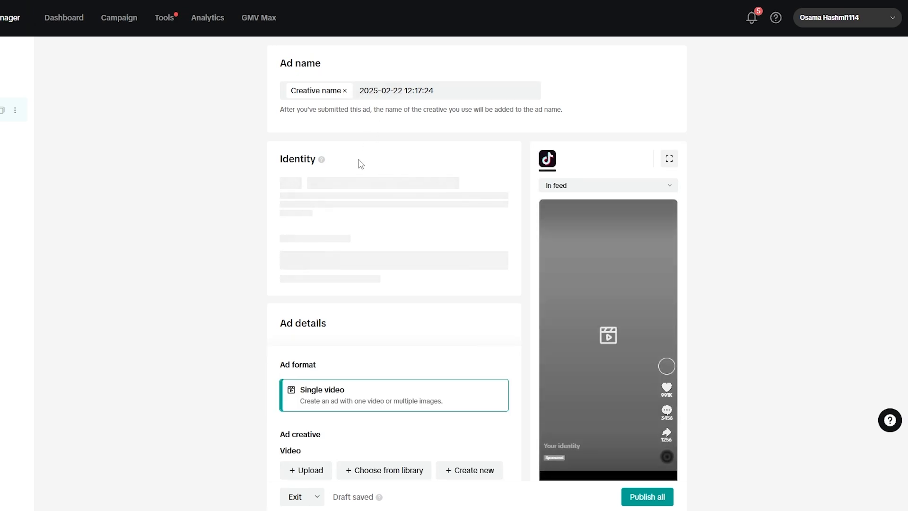
pyautogui.scroll(-2, 372, 296)
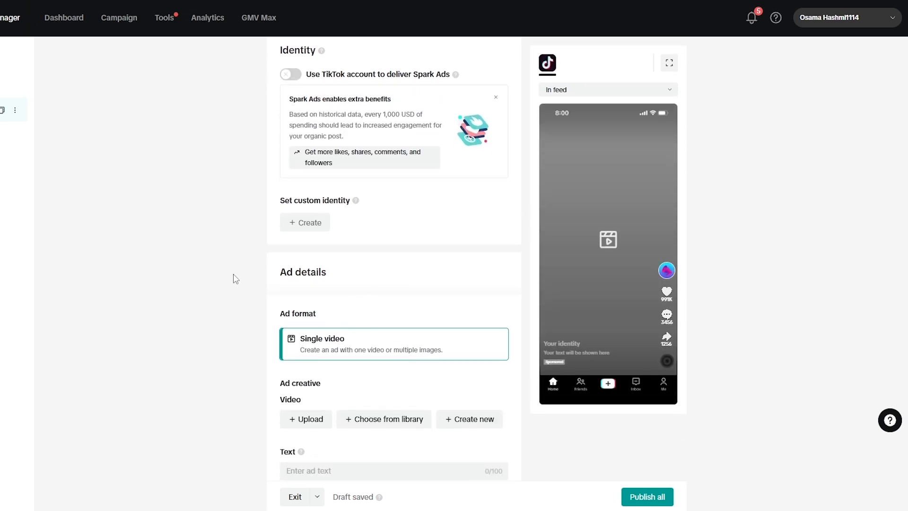
pyautogui.scroll(3, 312, 220)
pyautogui.scroll(-4, 304, 204)
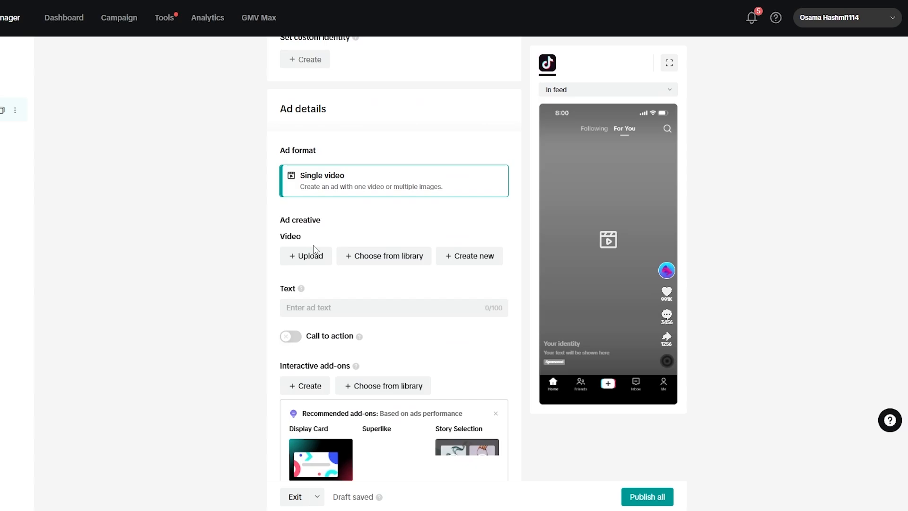
pyautogui.click(304, 255)
pyautogui.click(641, 147)
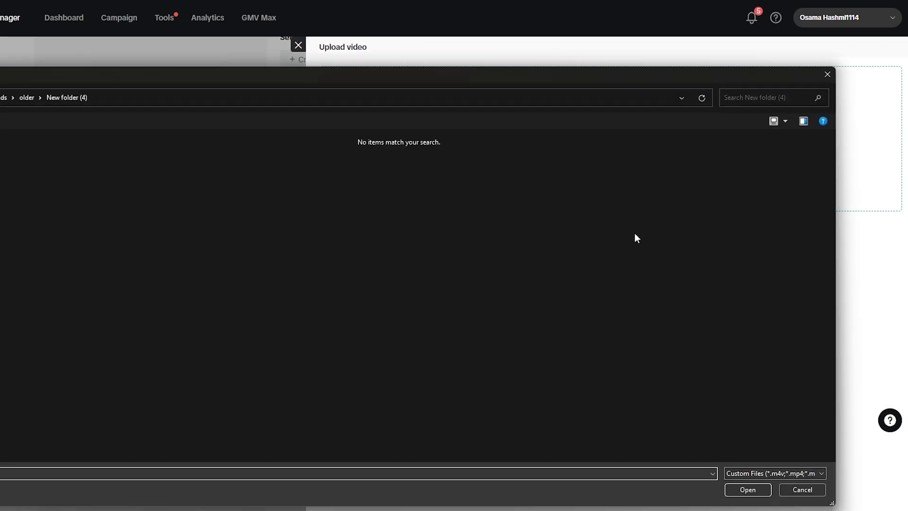
pyautogui.press('Escape')
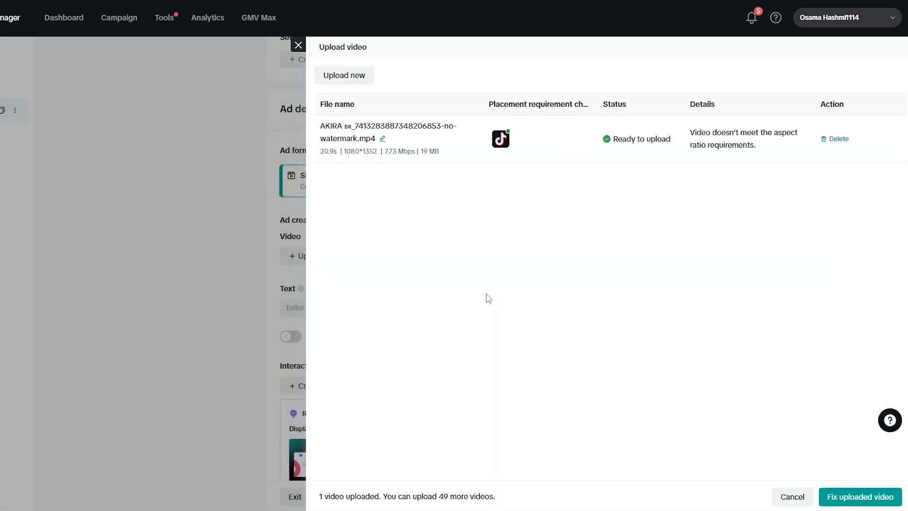
pyautogui.click(866, 497)
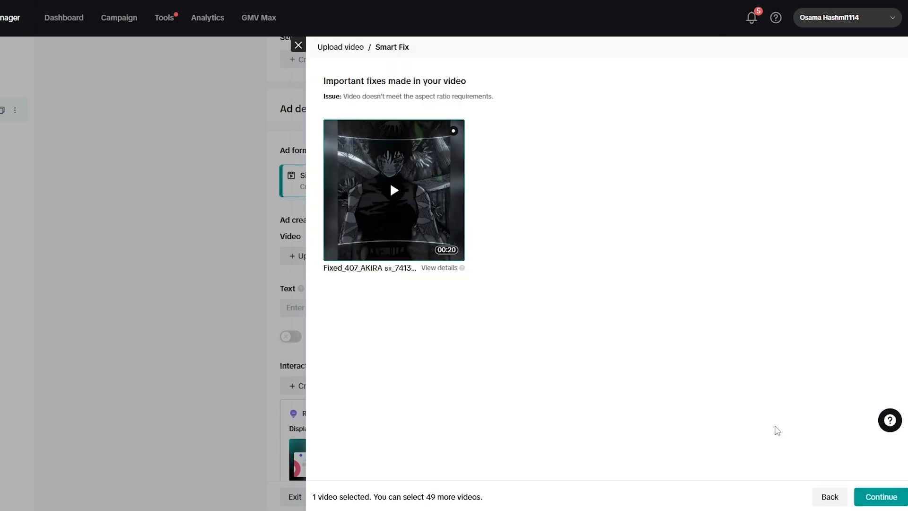
pyautogui.click(880, 495)
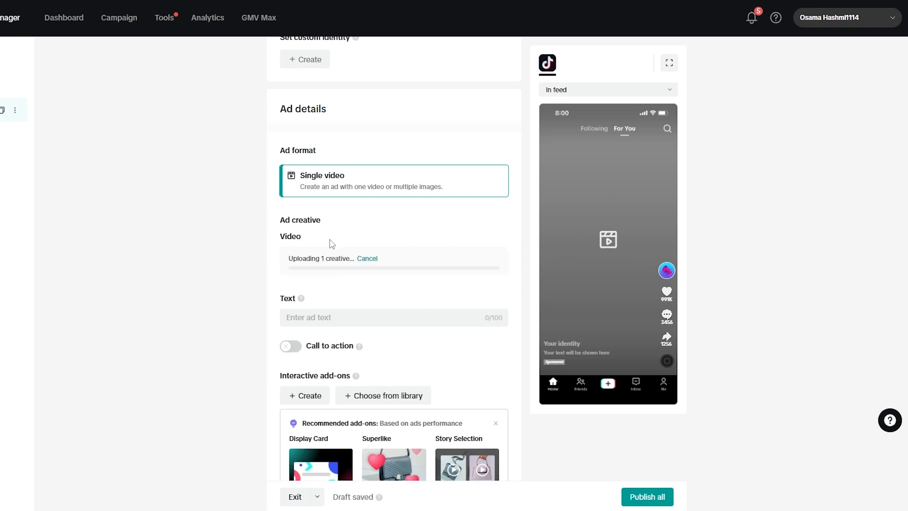
# Step: Look over the ad text field, interactive add-ons, destination and disclaimer settings of the ad without filling them in
pyautogui.scroll(-1, 314, 307)
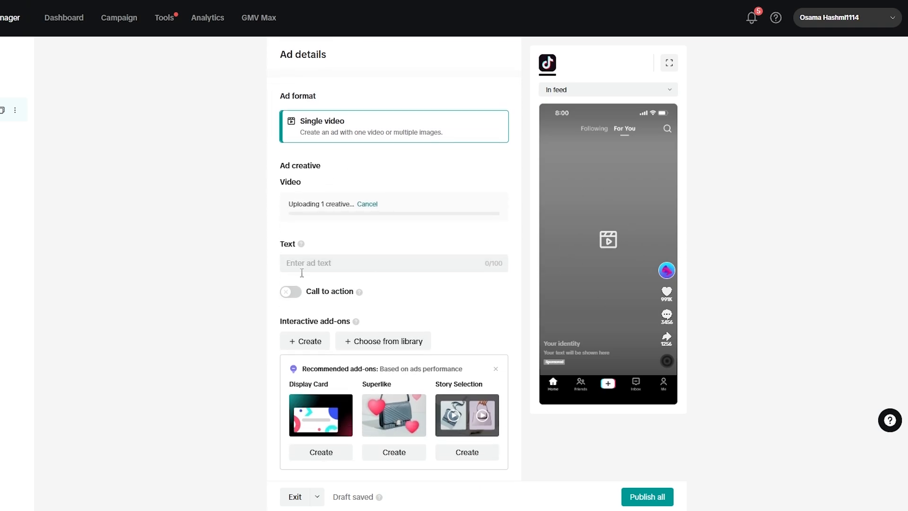
pyautogui.click(301, 266)
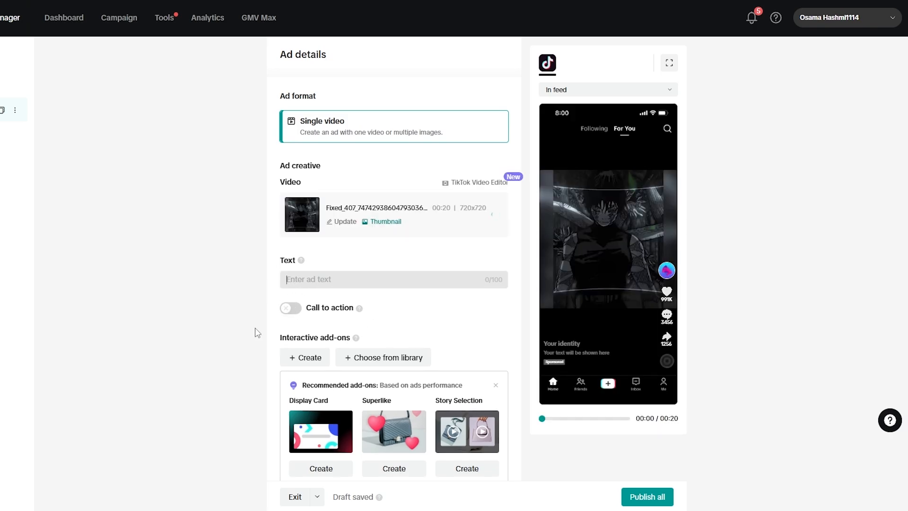
pyautogui.scroll(-3, 331, 274)
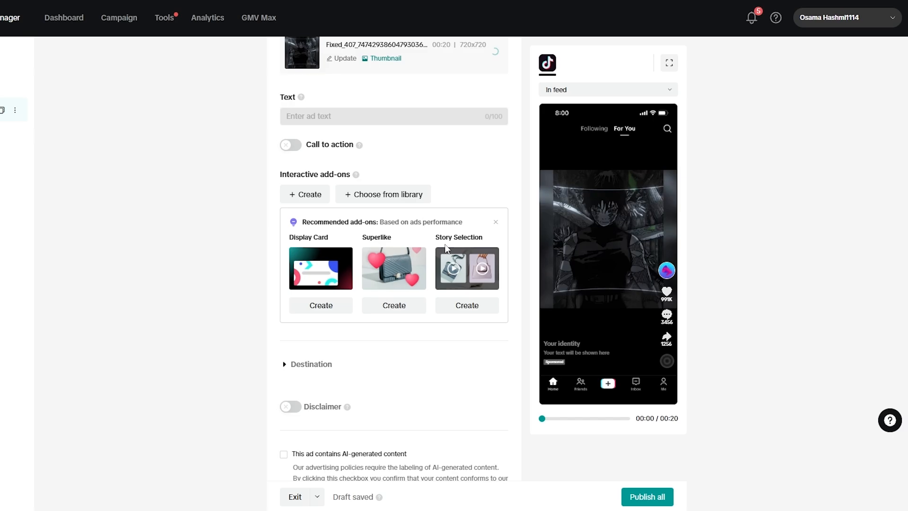
# Step: Agree to have the ad and its performance metrics displayed in the TikTok For Business Creative Center and TikTok Market Scope
pyautogui.scroll(-2, 304, 308)
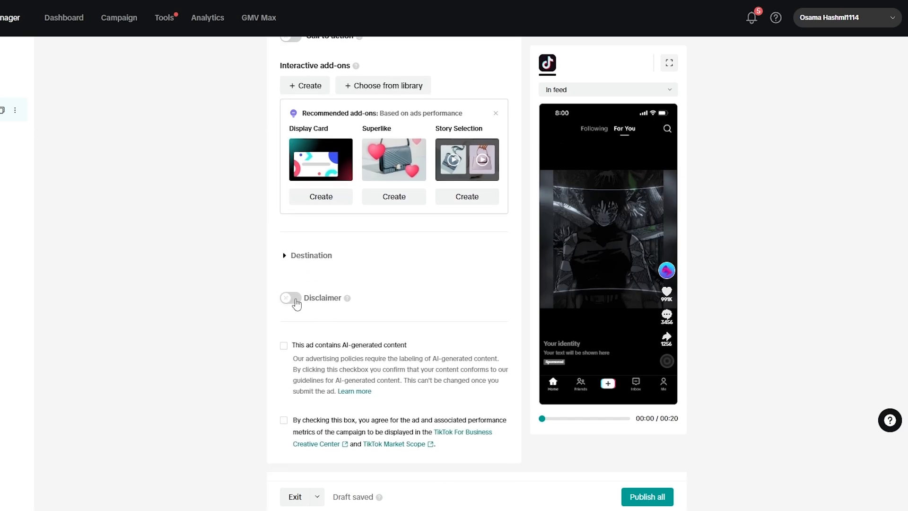
pyautogui.scroll(-5, 296, 300)
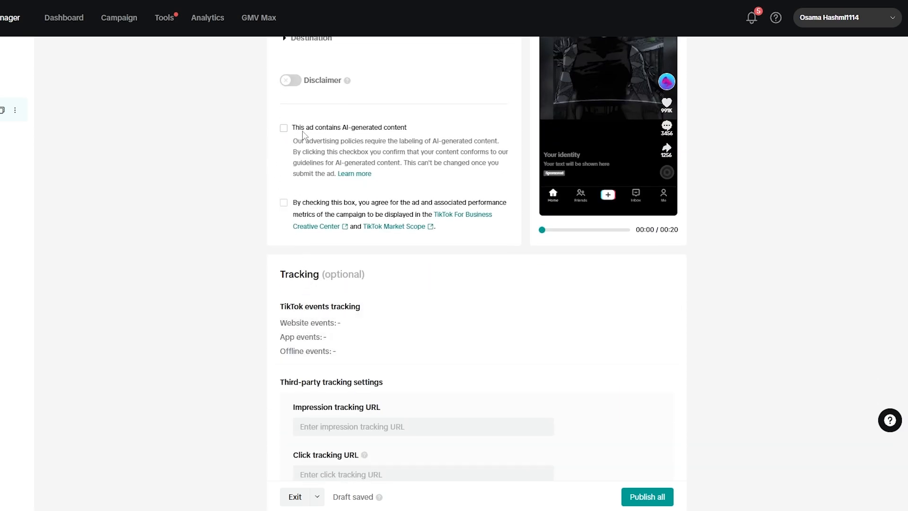
pyautogui.click(284, 203)
# Step: Check the error reported for the ad setup page and open the ad text field for editing
pyautogui.scroll(-2, 478, 277)
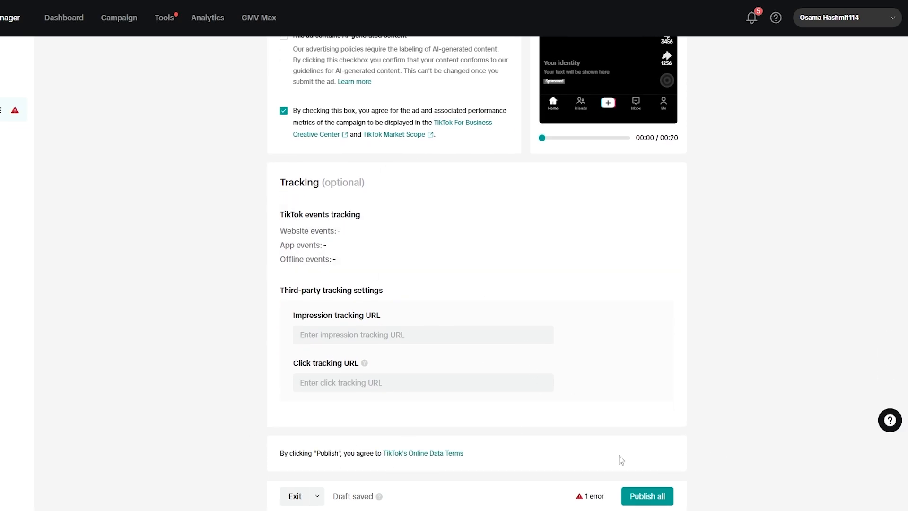
pyautogui.moveTo(578, 500)
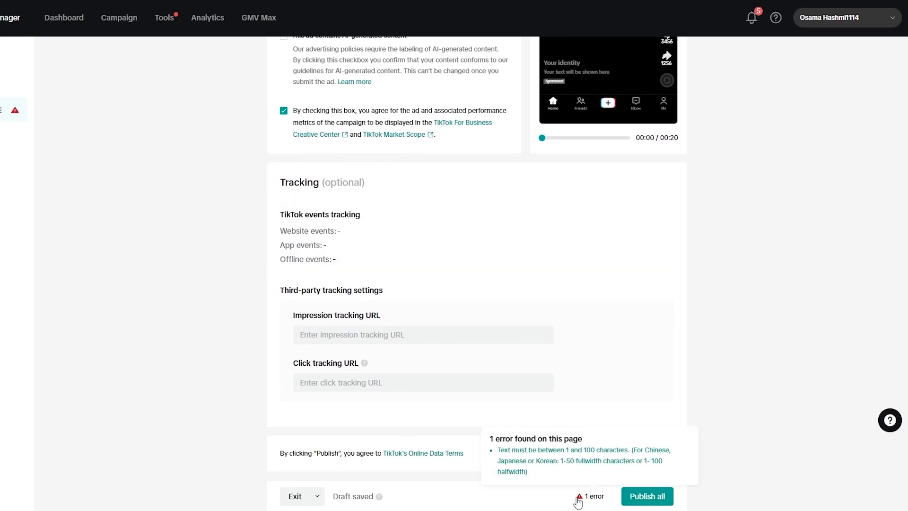
pyautogui.click(578, 498)
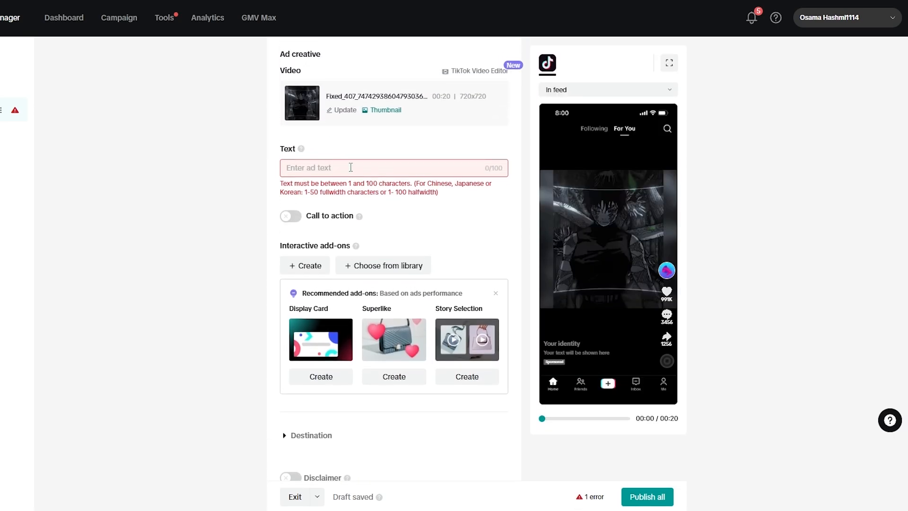
pyautogui.scroll(3, 223, 310)
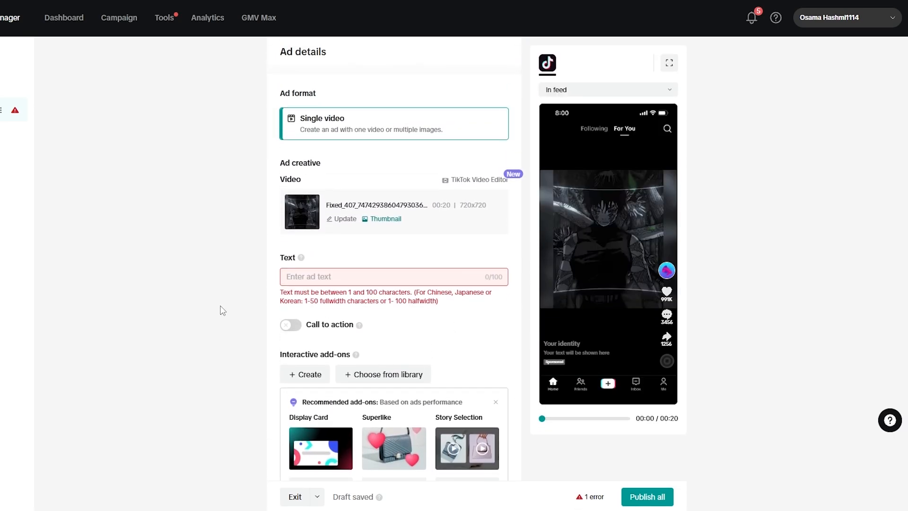
pyautogui.click(348, 274)
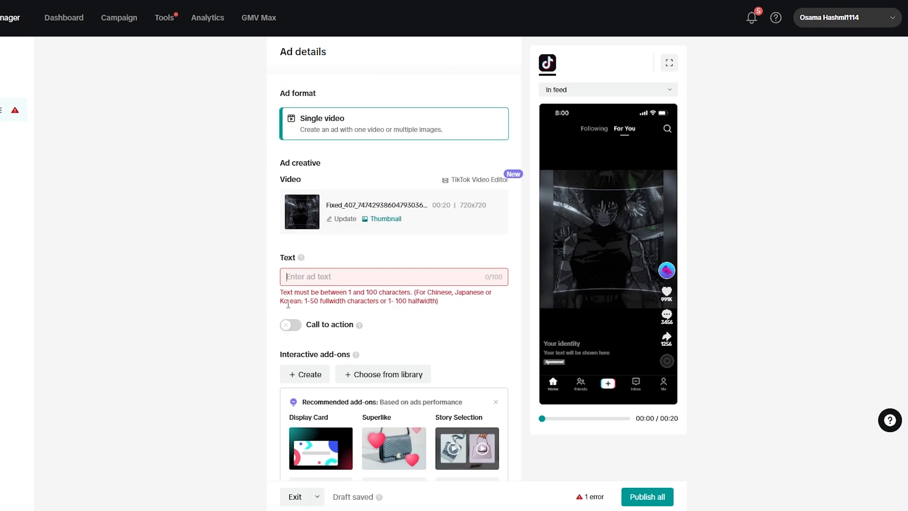